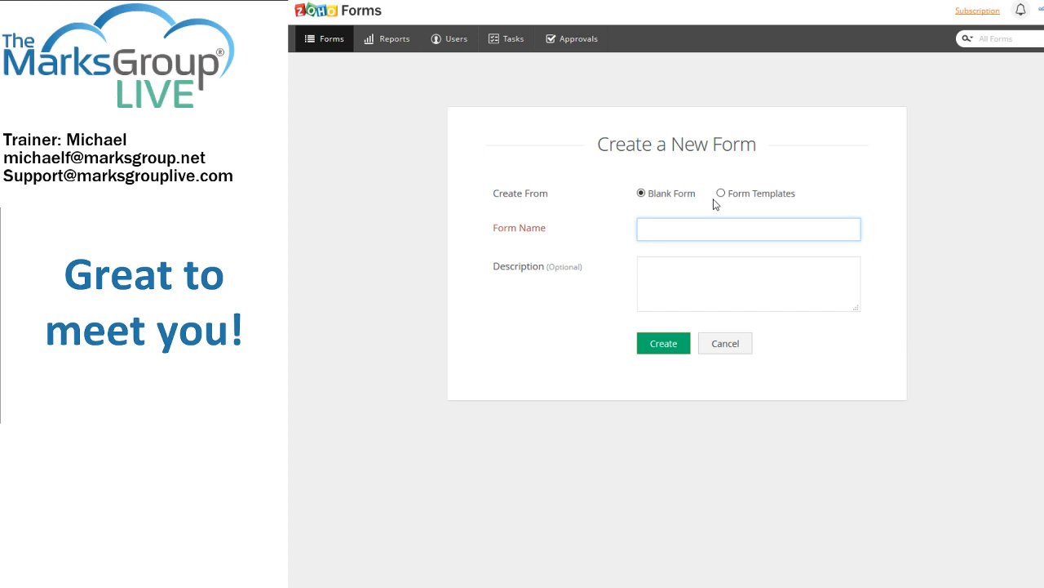
# - Title the form "Great to Meet You!" with description "By completing this form, you agree that we may contact you with information about our products and services."
pyautogui.write('Great to Meet You!')
pyautogui.click(645, 267)
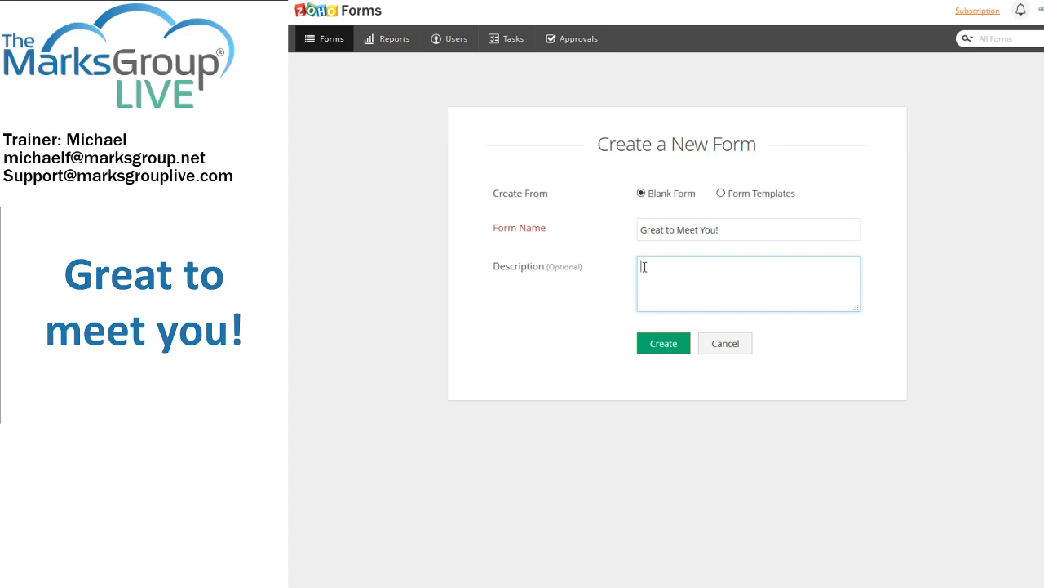
pyautogui.write('By completing this form, you agree that we may co')
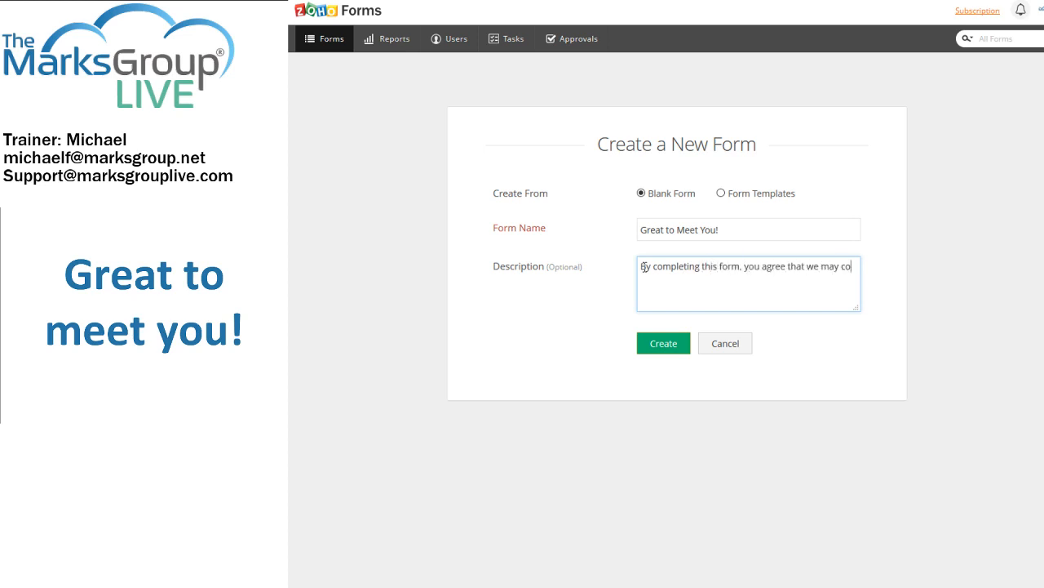
pyautogui.write('ntact you with informat')
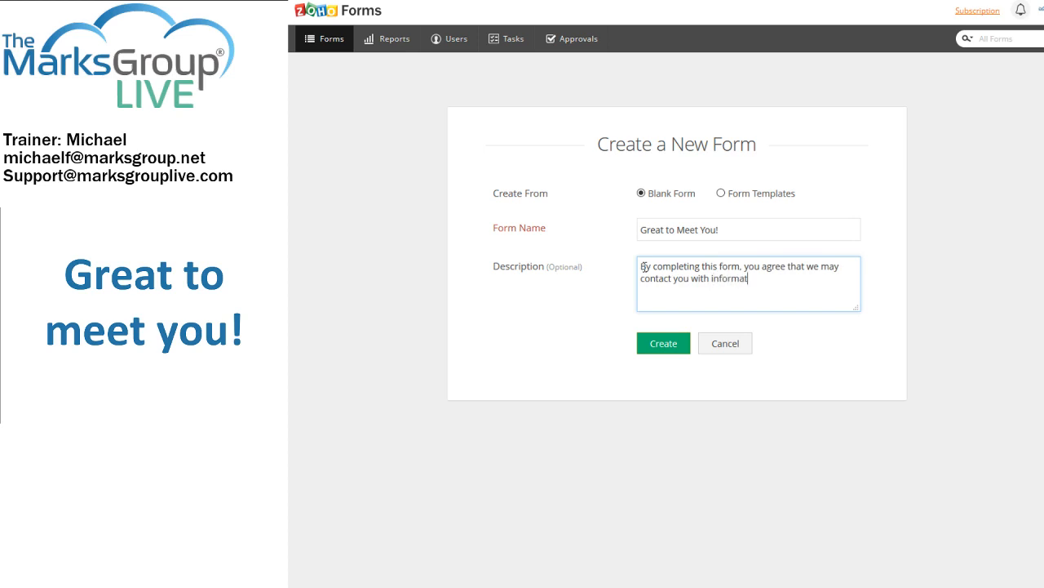
pyautogui.write('ion about our products and ser')
pyautogui.write('i')
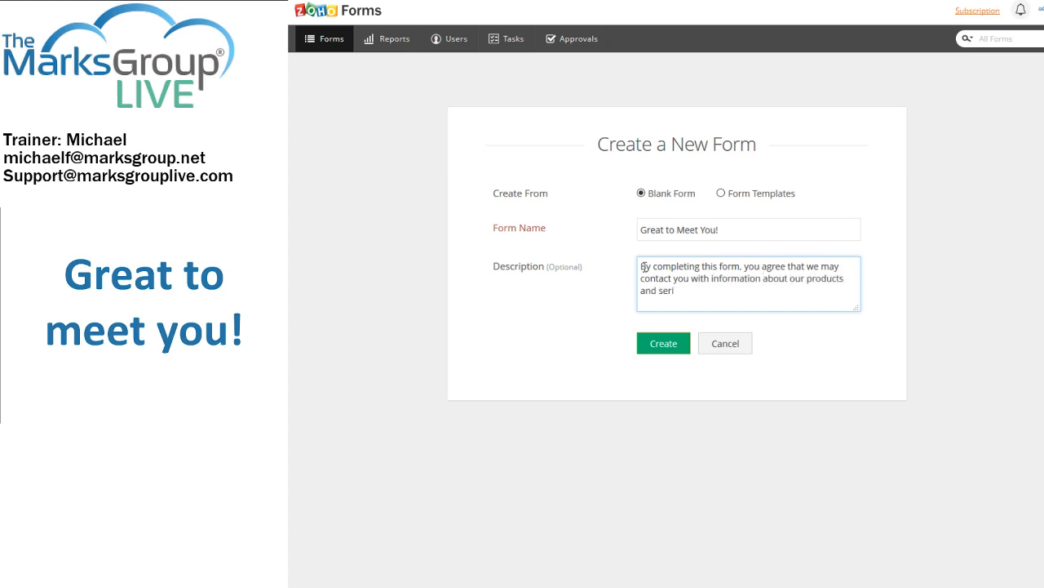
pyautogui.write('ces.')
pyautogui.press('BackSpace')
pyautogui.press('BackSpace')
pyautogui.press('BackSpace')
pyautogui.press('BackSpace')
pyautogui.press('BackSpace')
# - Complete the description with "You are free to unsubscribe at any time." and create the blank form
pyautogui.write('vices. you are free to unsubscribe at an')
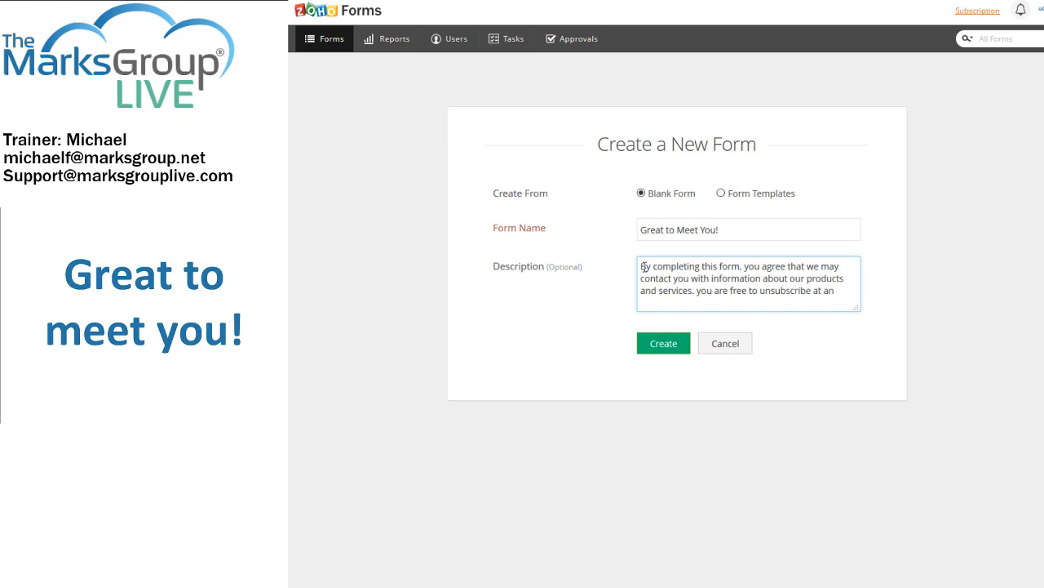
pyautogui.write('y time.')
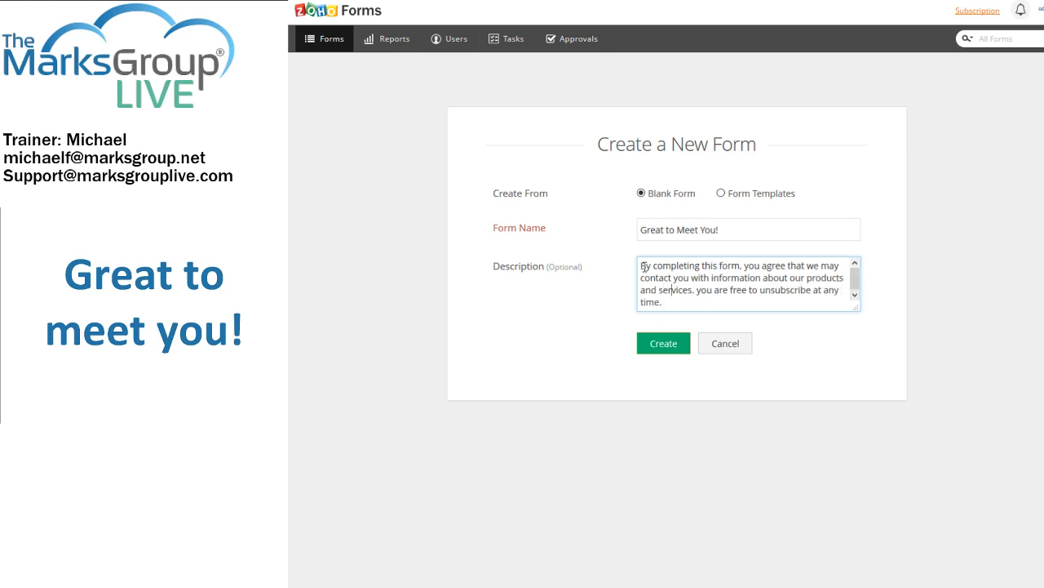
pyautogui.press('Right')
pyautogui.press('Delete')
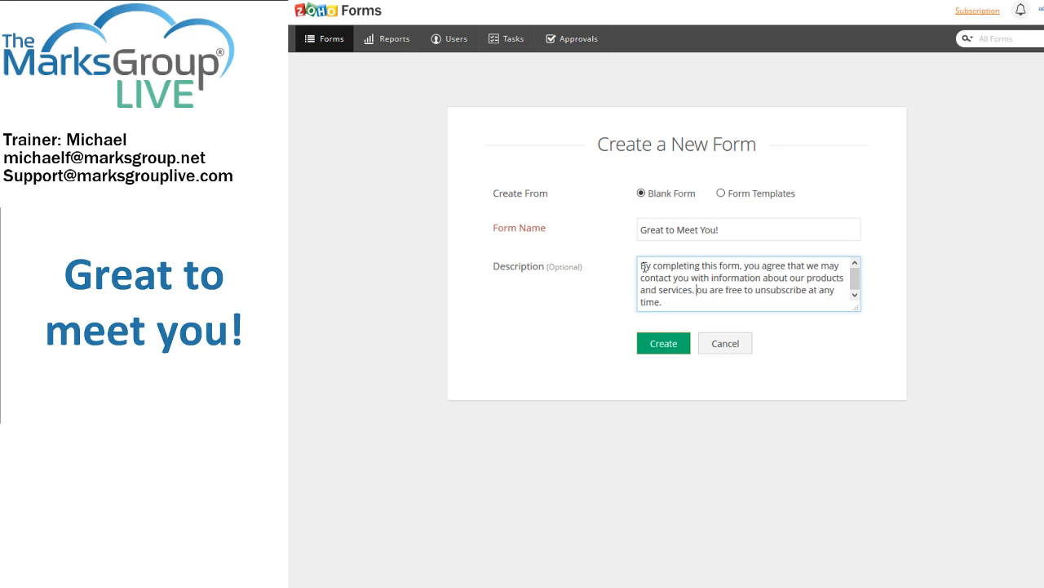
pyautogui.write('Y')
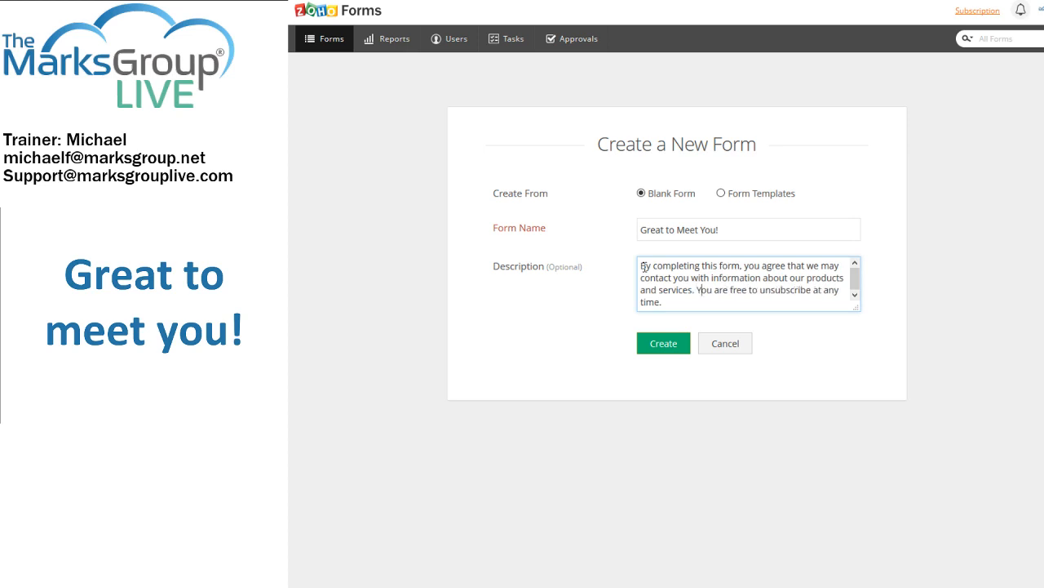
pyautogui.click(655, 345)
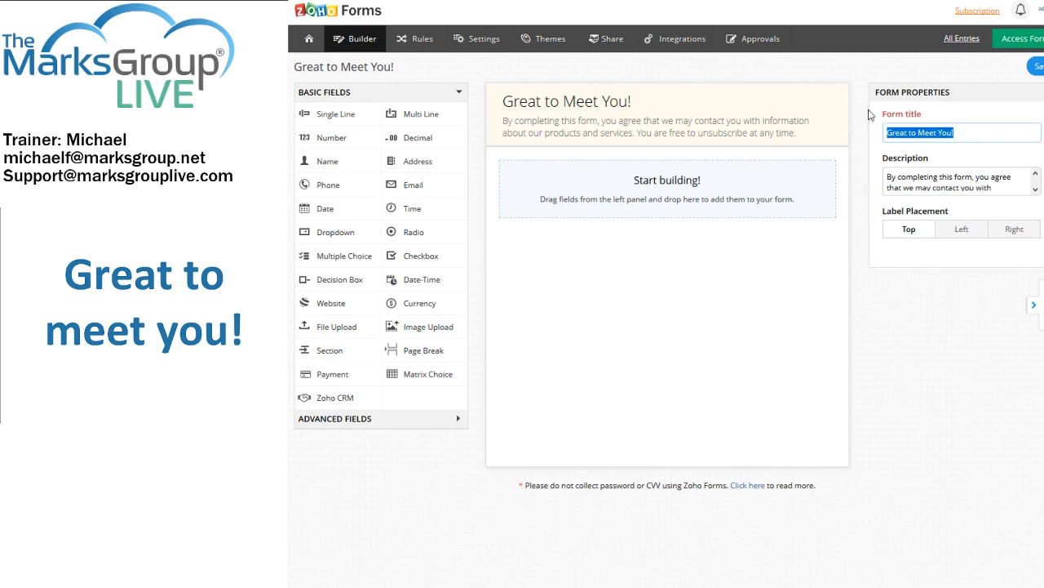
# - Switch to Zoho CRM and start a new record in the Leads module to check which fields it requires
pyautogui.press('Right')
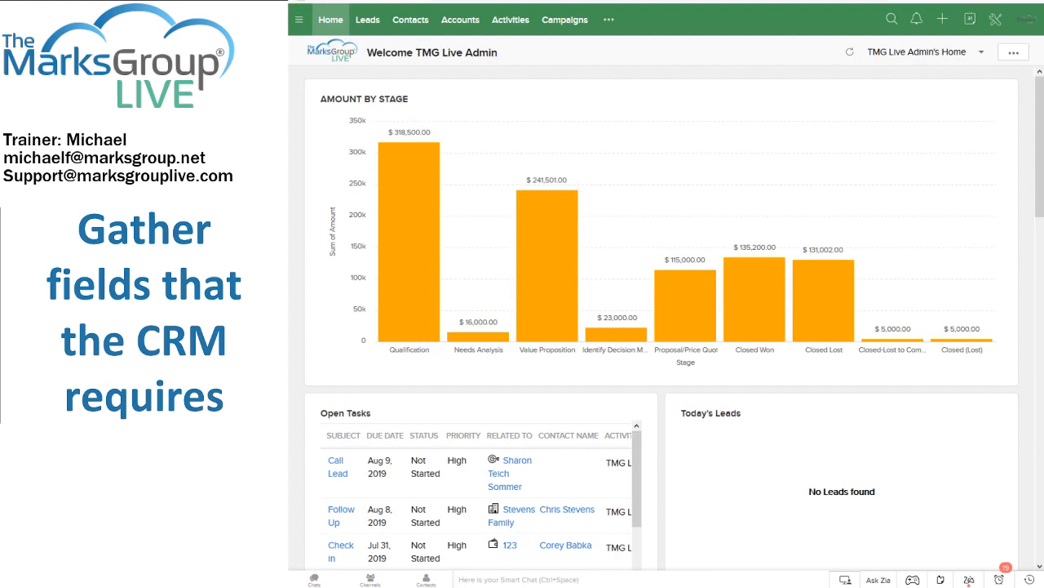
pyautogui.click(368, 23)
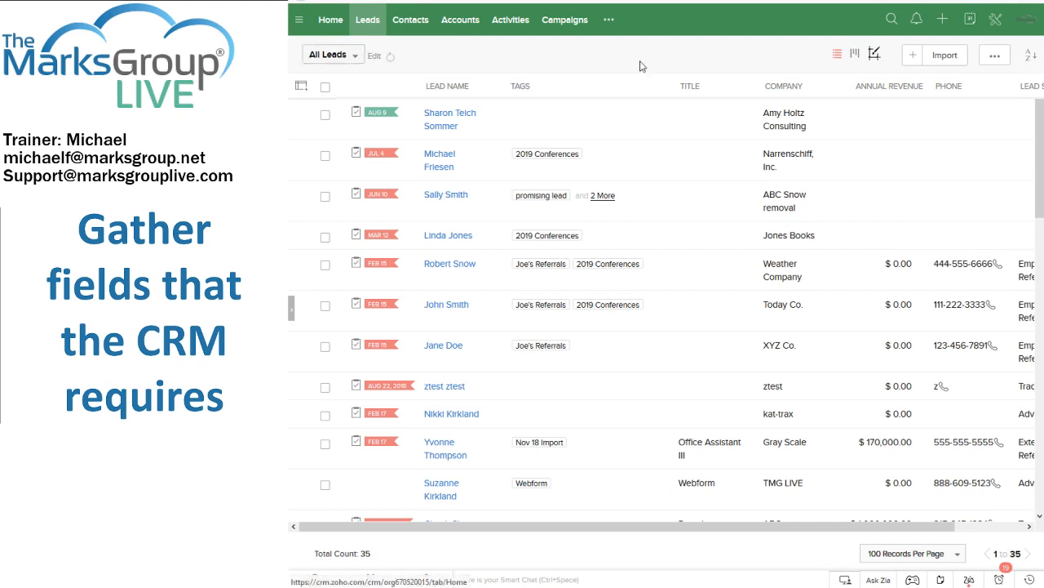
pyautogui.click(910, 57)
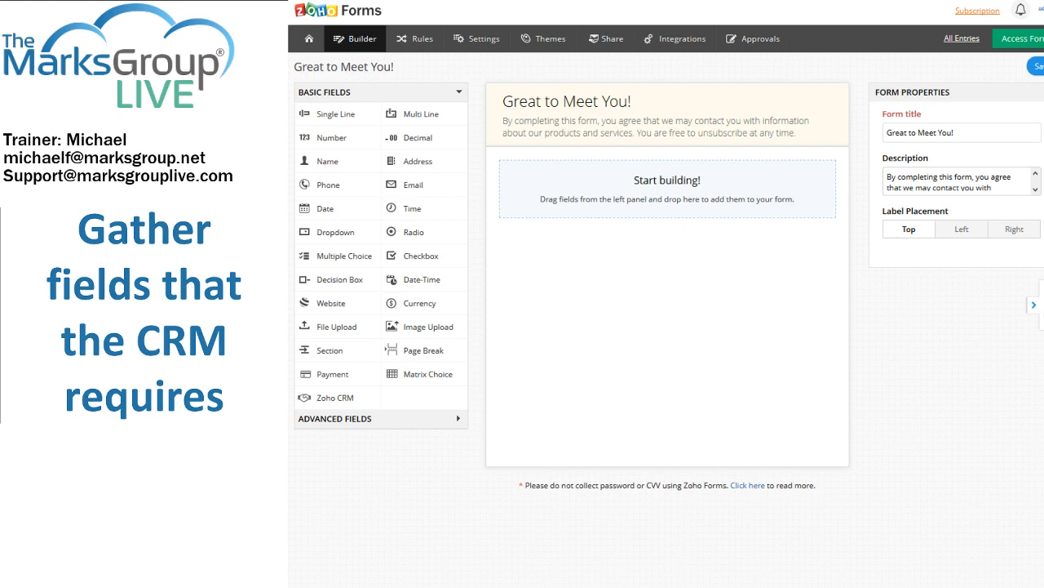
# - Back in Zoho Forms, add a Name field with first and last name to the form and make it mandatory
pyautogui.click(921, 132)
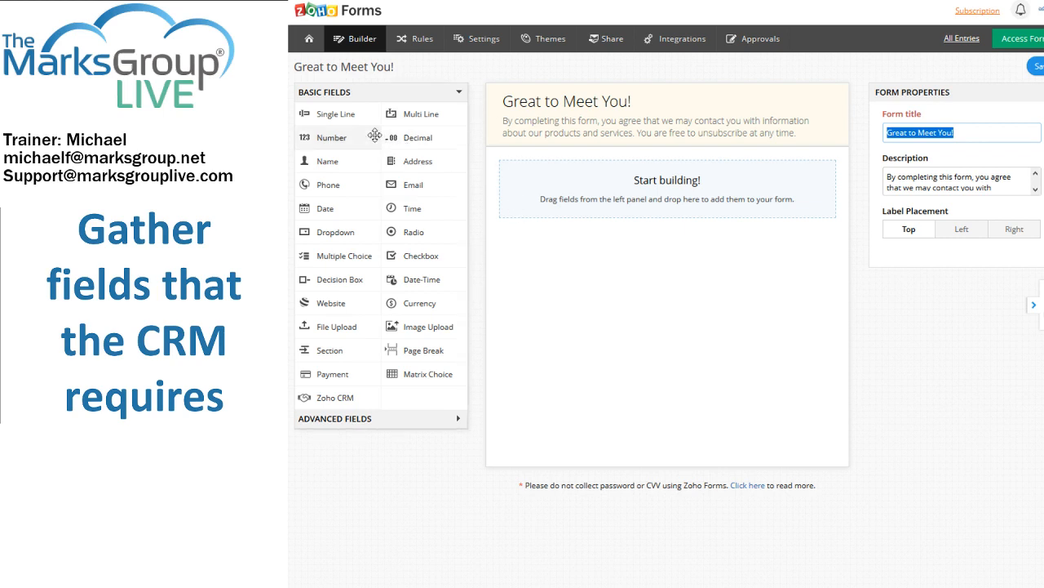
pyautogui.moveTo(331, 161); pyautogui.dragTo(497, 176)
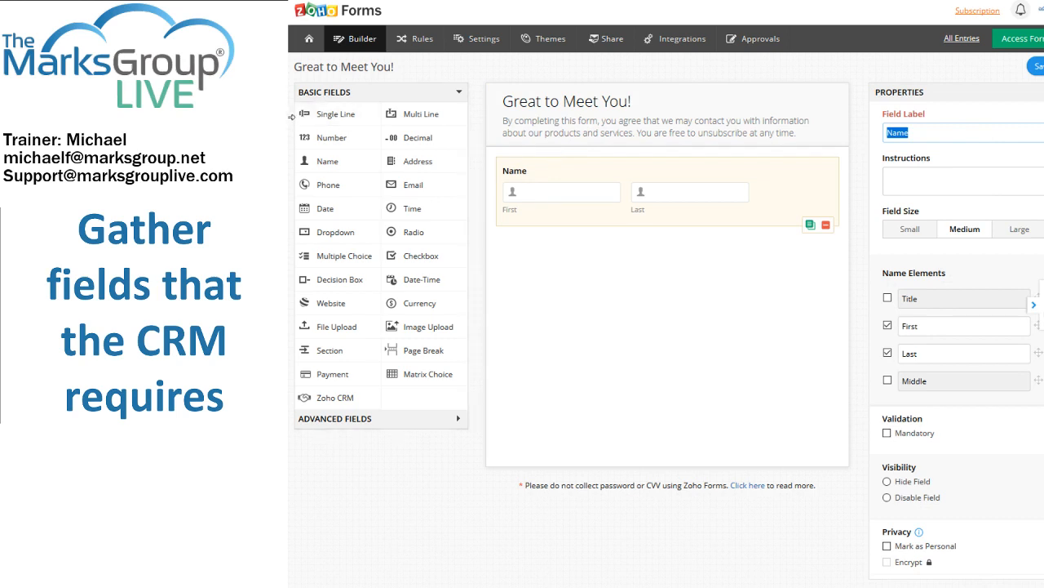
pyautogui.moveTo(291, 116); pyautogui.dragTo(271, 116)
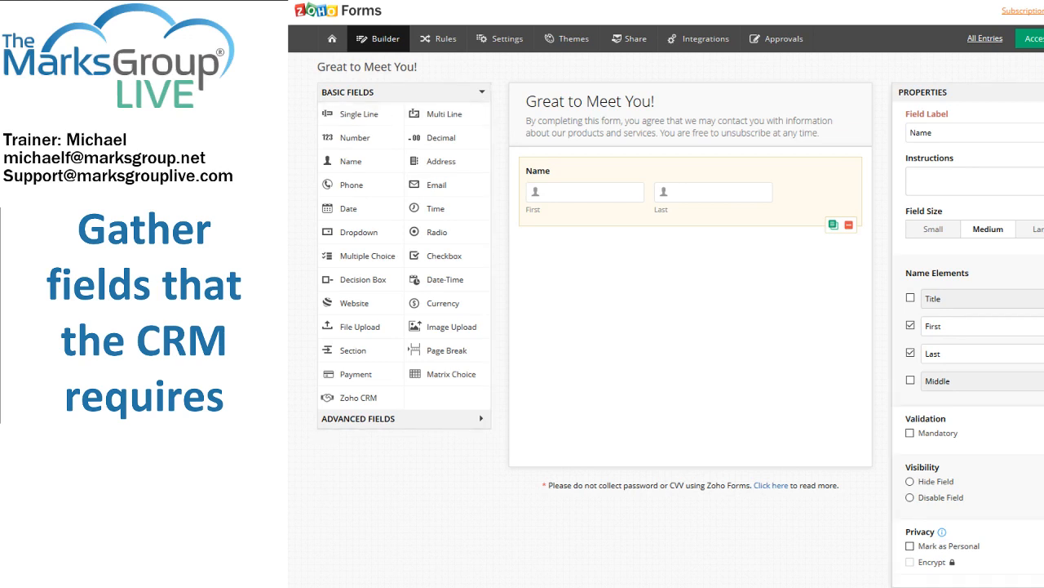
pyautogui.click(935, 181)
pyautogui.click(911, 434)
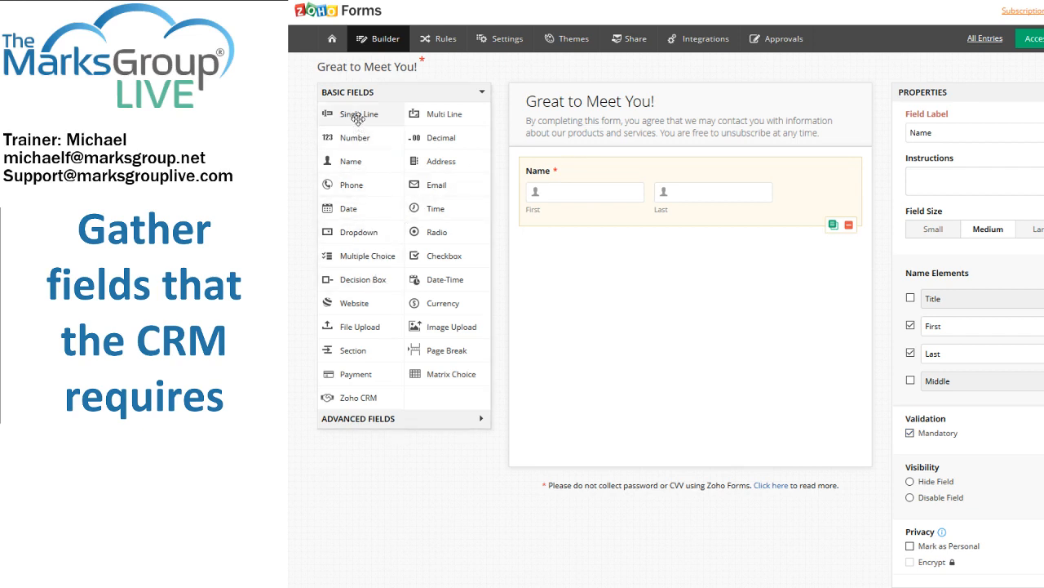
# - Add a mandatory Single Line field below Name, labelled "Company", with the initial value "n/a"
pyautogui.moveTo(357, 117); pyautogui.dragTo(612, 263)
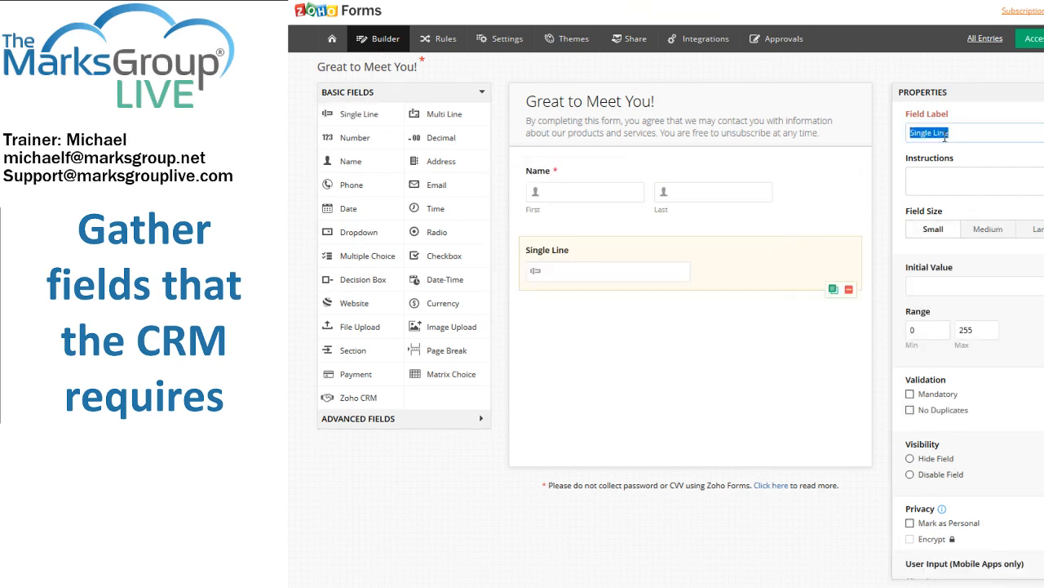
pyautogui.doubleClick(972, 131)
pyautogui.hotkey('ctrl', 'a')
pyautogui.write('Company')
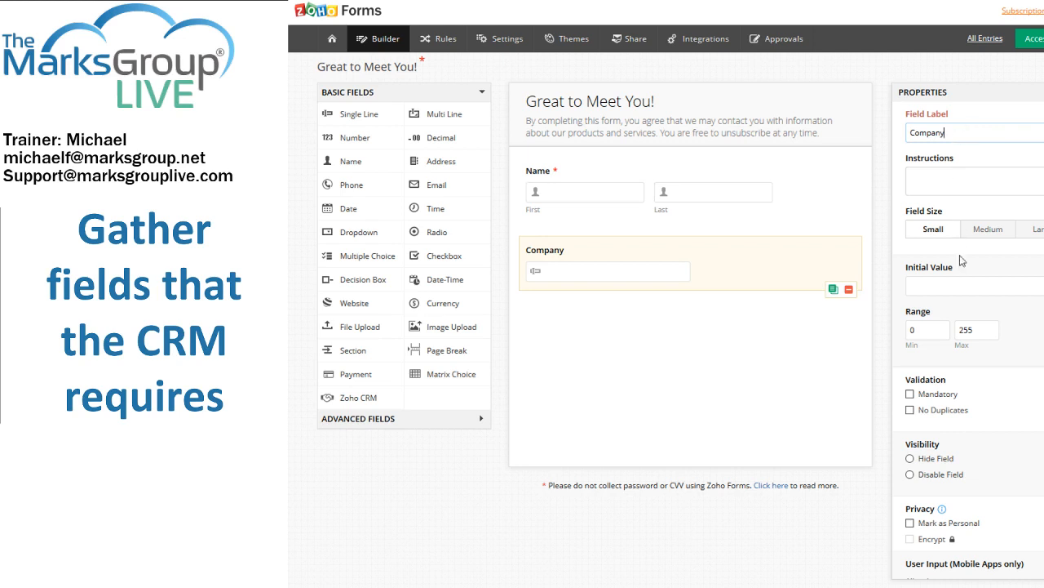
pyautogui.click(956, 285)
pyautogui.write('n/a')
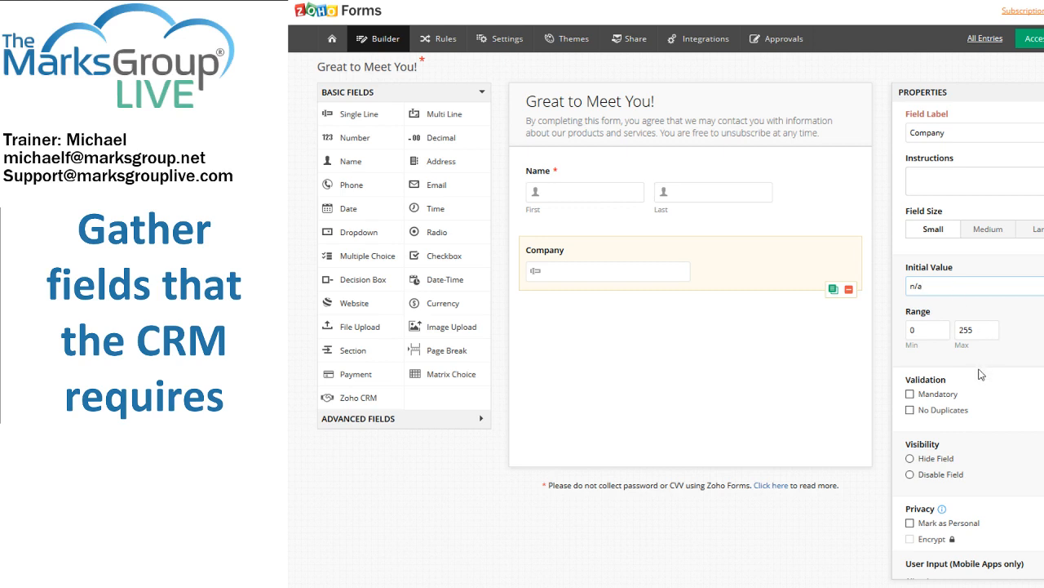
pyautogui.click(938, 395)
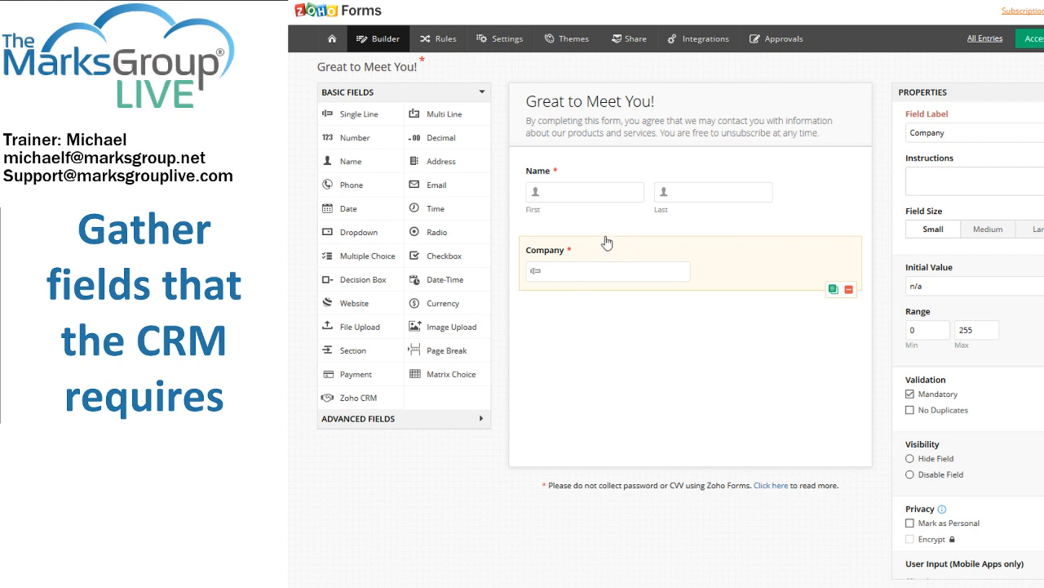
# - Add an Email field and a Phone field below the Company field
pyautogui.moveTo(435, 181); pyautogui.dragTo(557, 308)
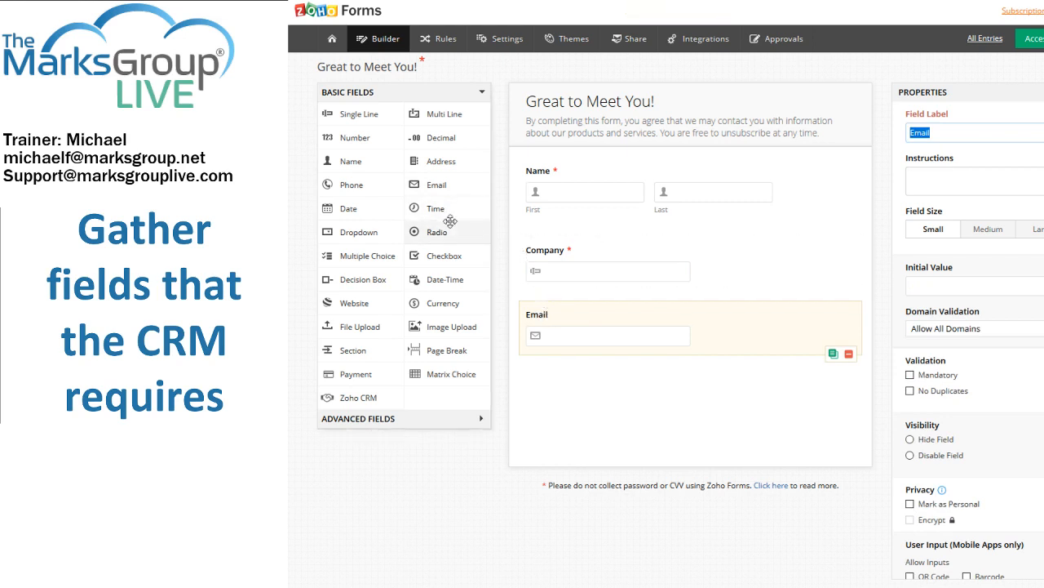
pyautogui.moveTo(363, 184); pyautogui.dragTo(582, 384)
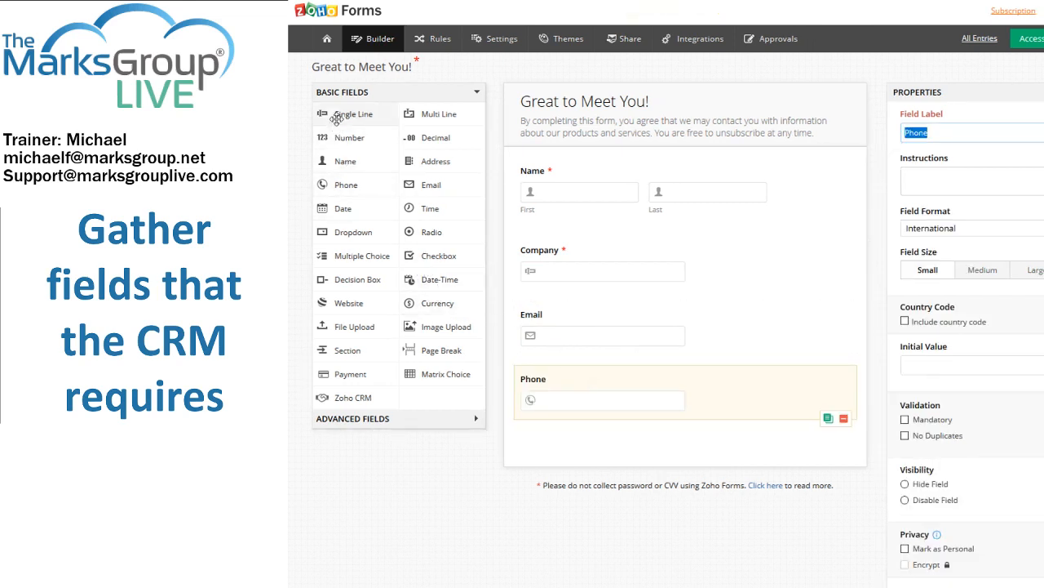
# - Add a mandatory, hidden Single Line field below Phone, labelled "Conference", with the initial value "2019 Summer AGF Conference"
pyautogui.moveTo(340, 113); pyautogui.dragTo(530, 436)
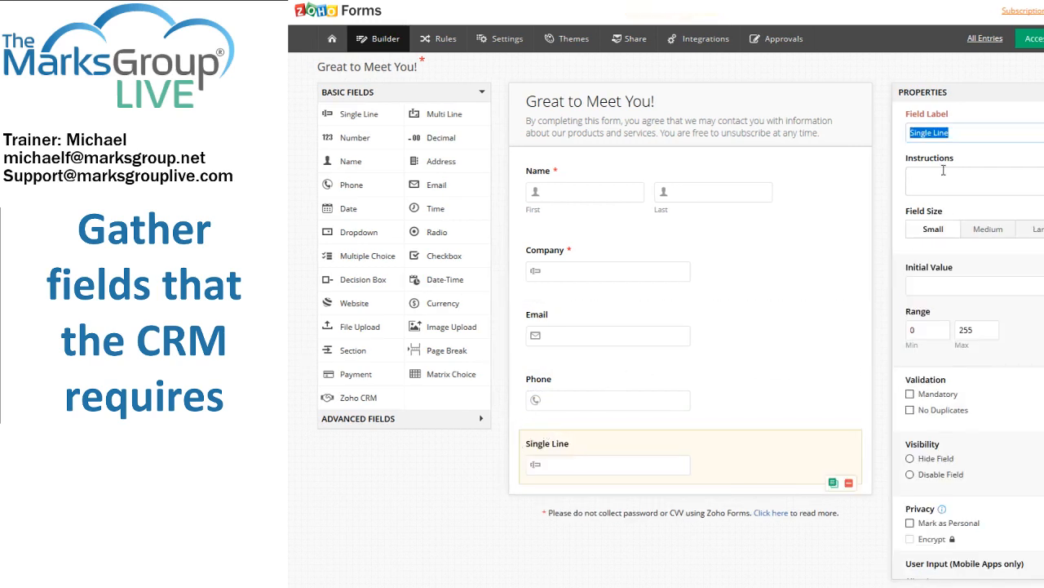
pyautogui.write('Conference')
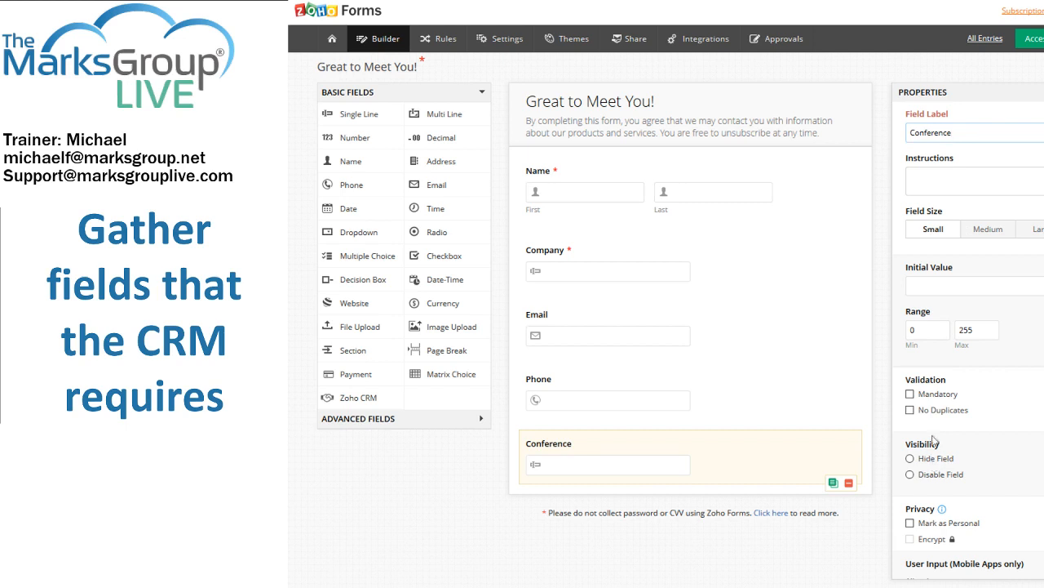
pyautogui.click(944, 283)
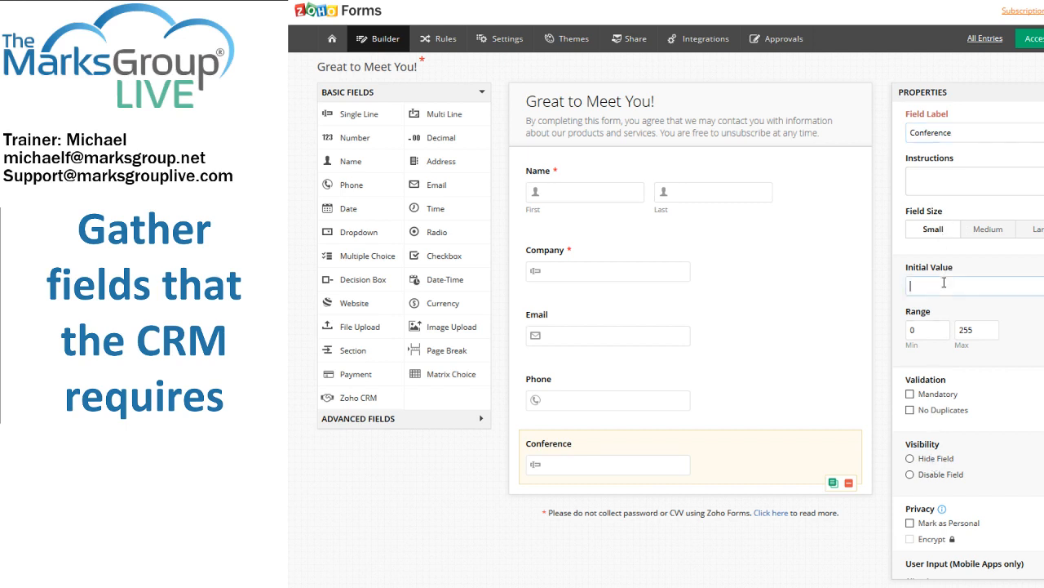
pyautogui.write('2019 Summer AGF Conference')
pyautogui.click(936, 396)
pyautogui.click(922, 459)
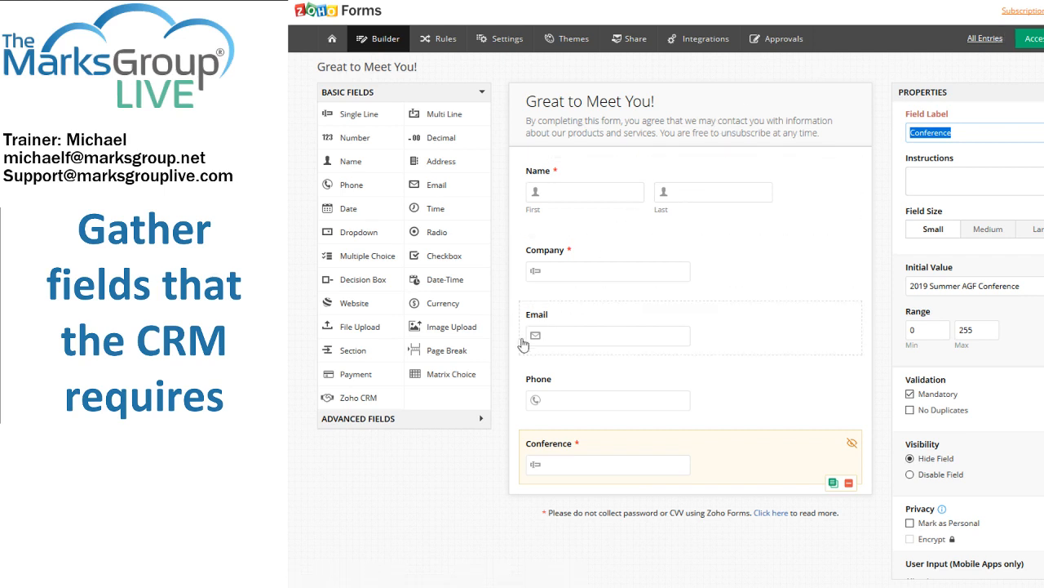
# - Review the module, layout and field options for adding a Zoho CRM field, and cancel without adding one
pyautogui.click(384, 399)
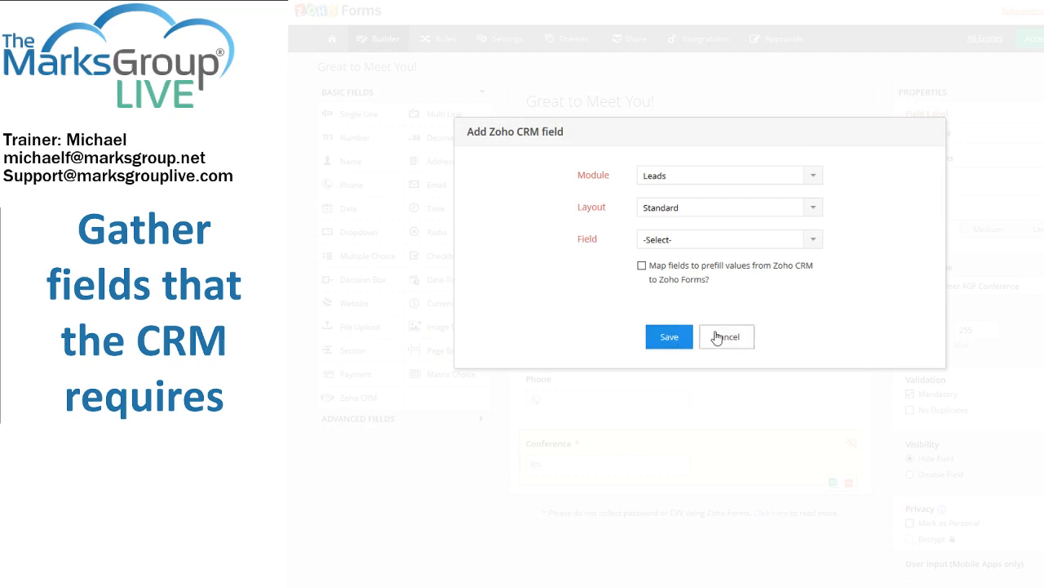
pyautogui.click(716, 337)
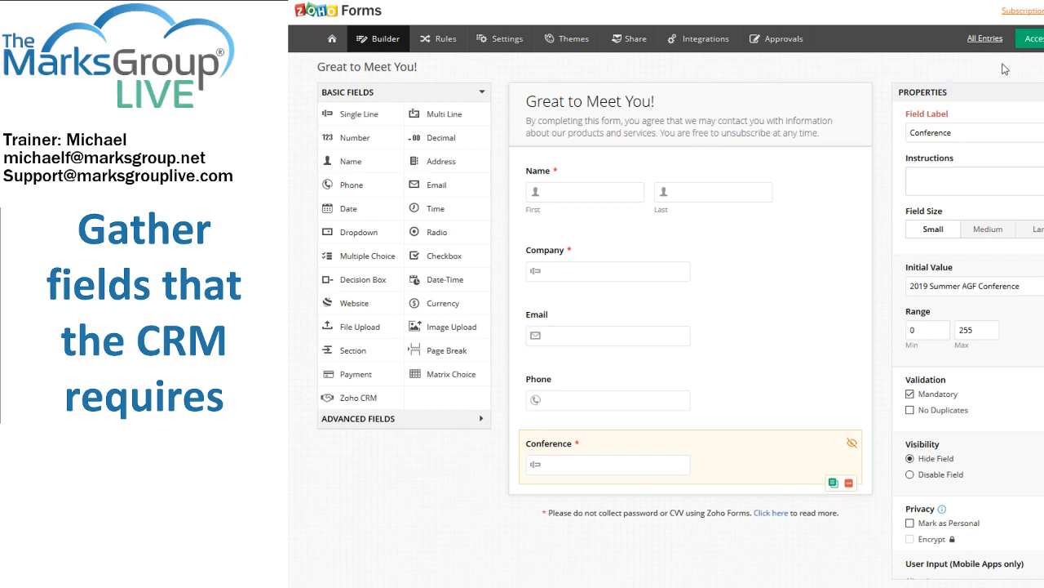
# - Start the form's integration with Zoho CRM and choose the Leads module
pyautogui.click(691, 41)
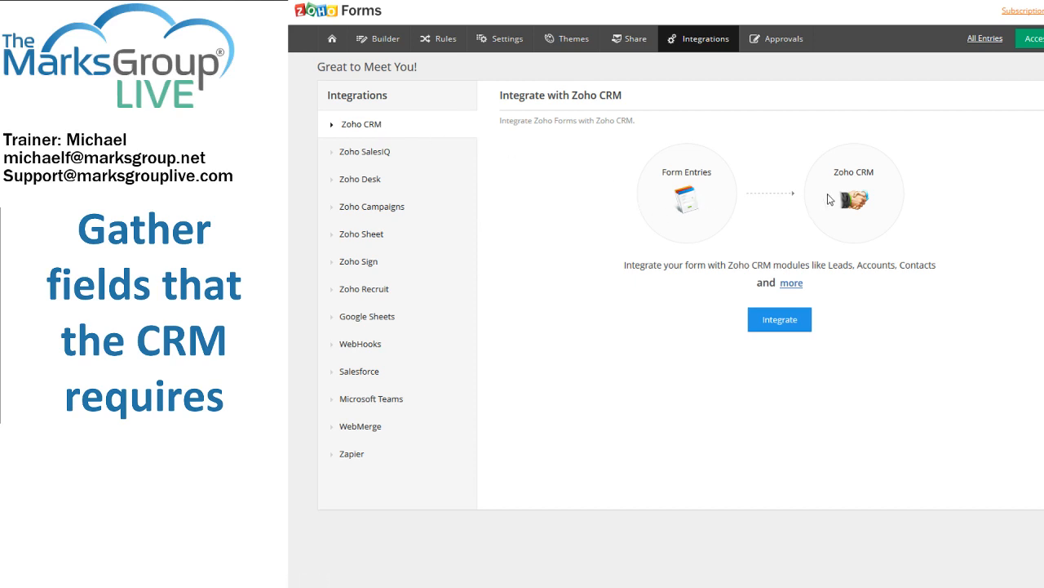
pyautogui.click(778, 321)
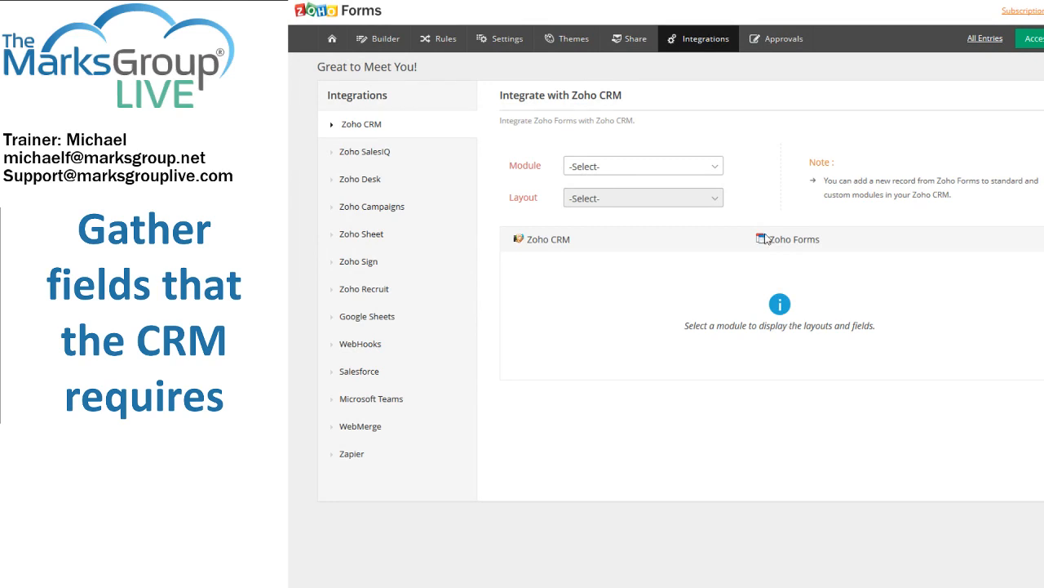
pyautogui.click(714, 173)
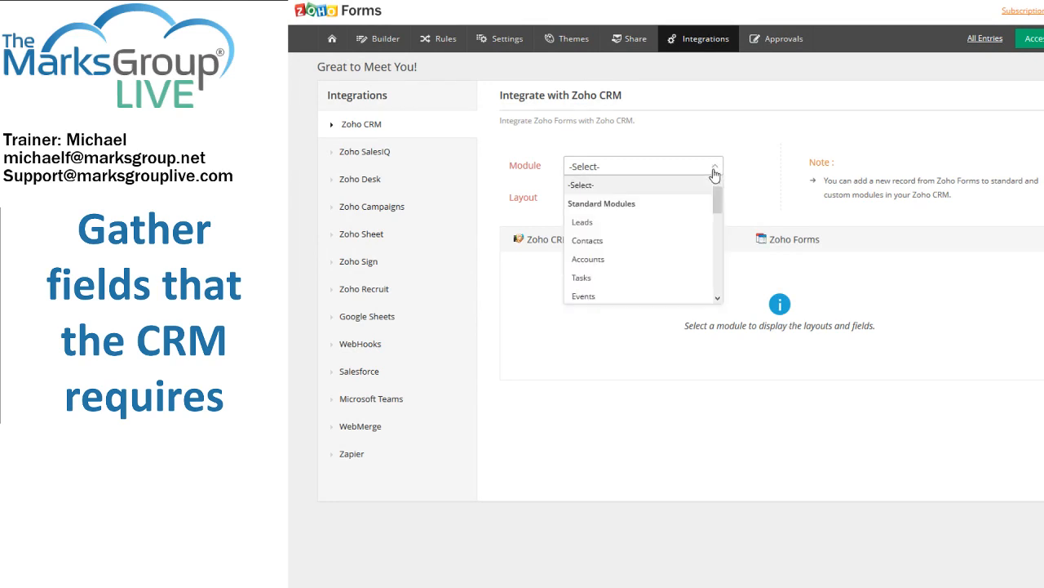
pyautogui.click(612, 222)
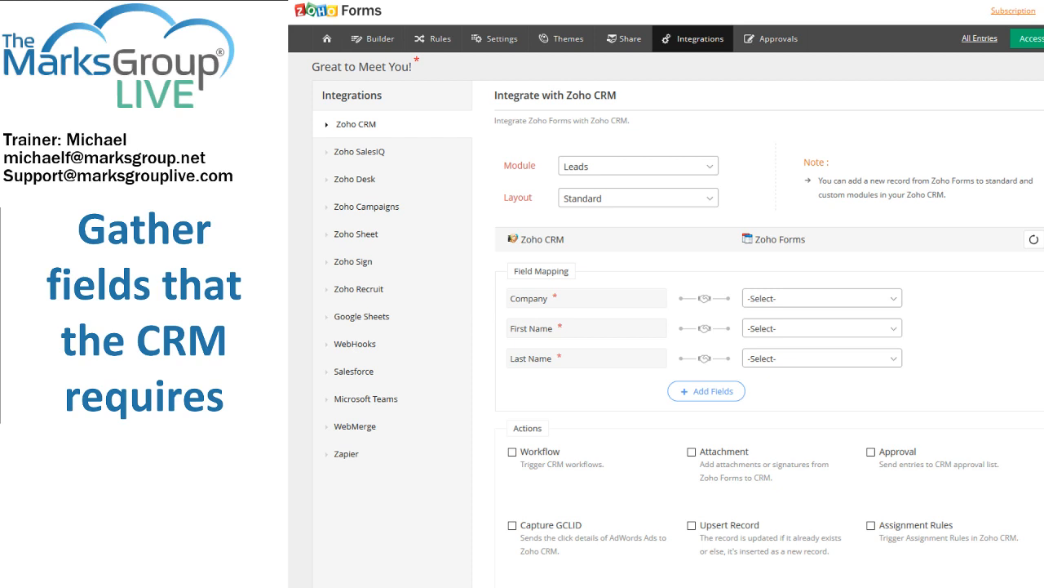
# - Map the CRM's Company field to the form's Company field
pyautogui.click(791, 302)
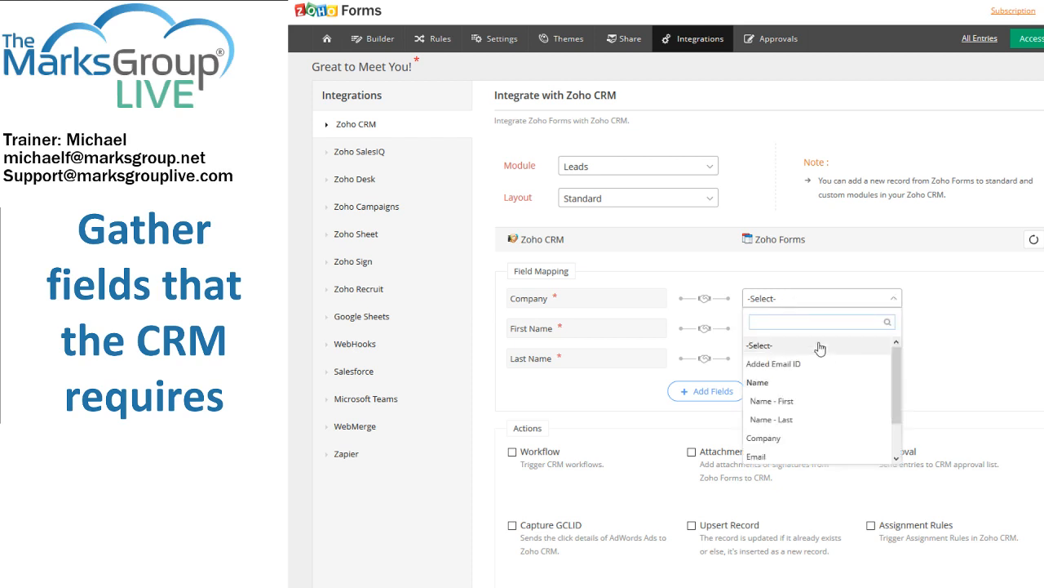
pyautogui.write('com')
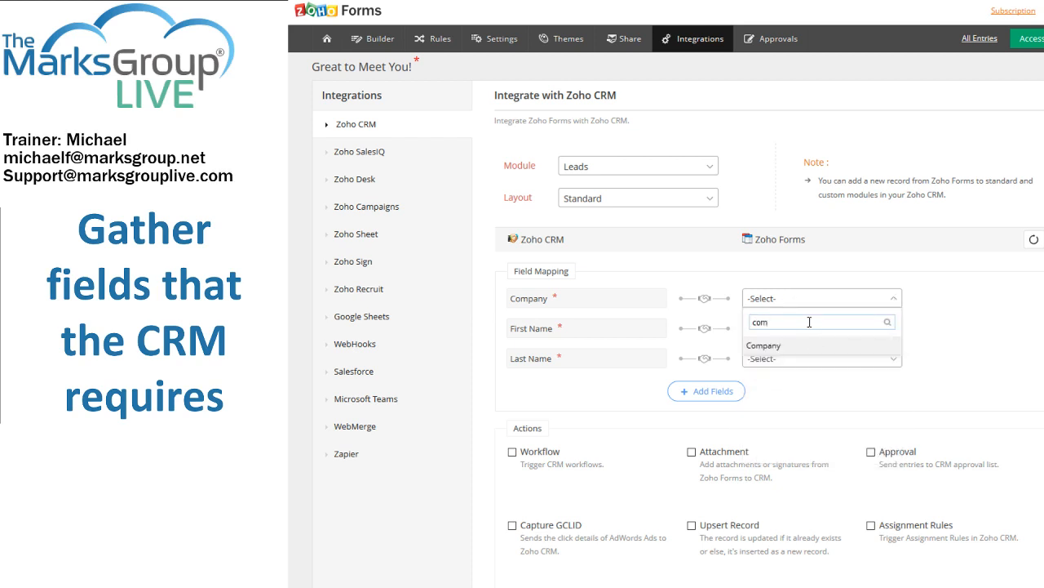
pyautogui.click(785, 351)
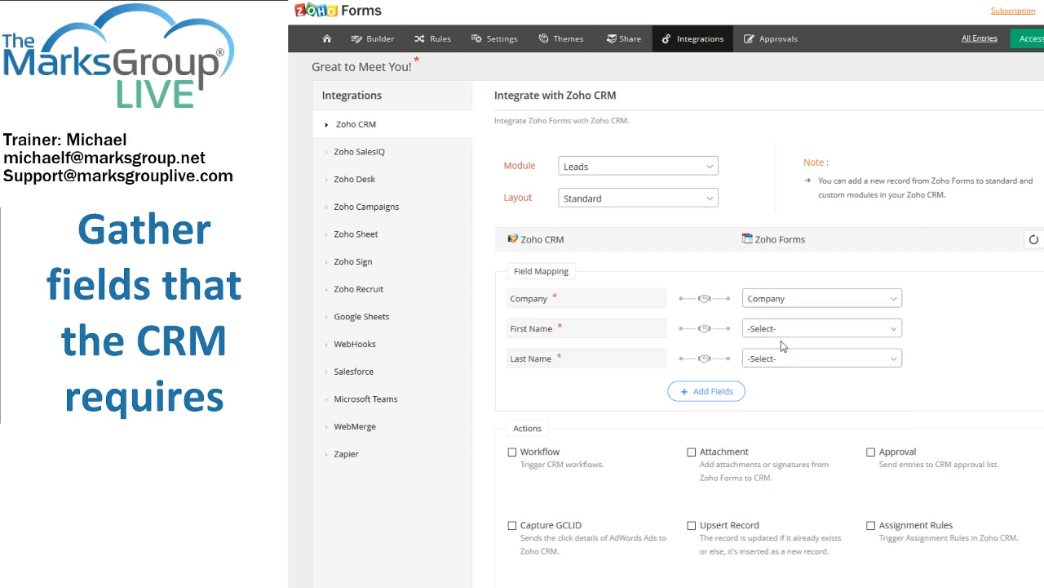
# - Map the CRM's First Name to Name - First and Last Name to Name - Last
pyautogui.click(764, 331)
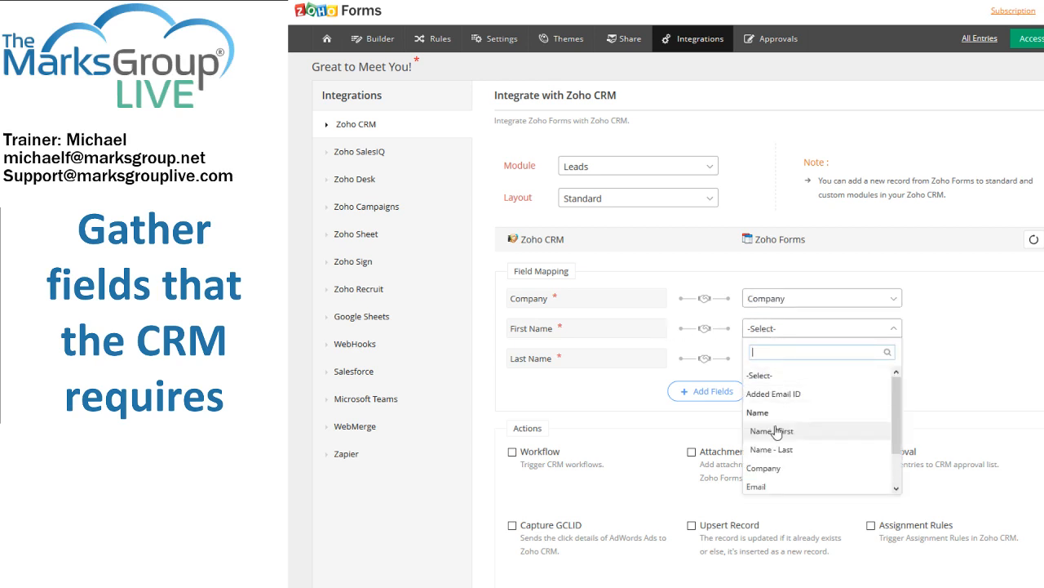
pyautogui.click(775, 430)
pyautogui.click(779, 359)
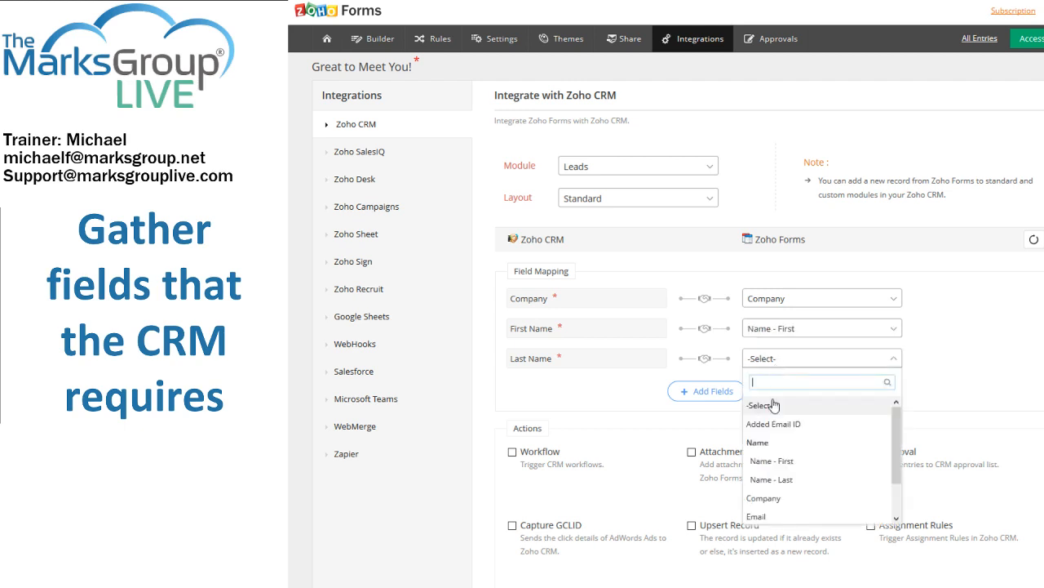
pyautogui.click(770, 481)
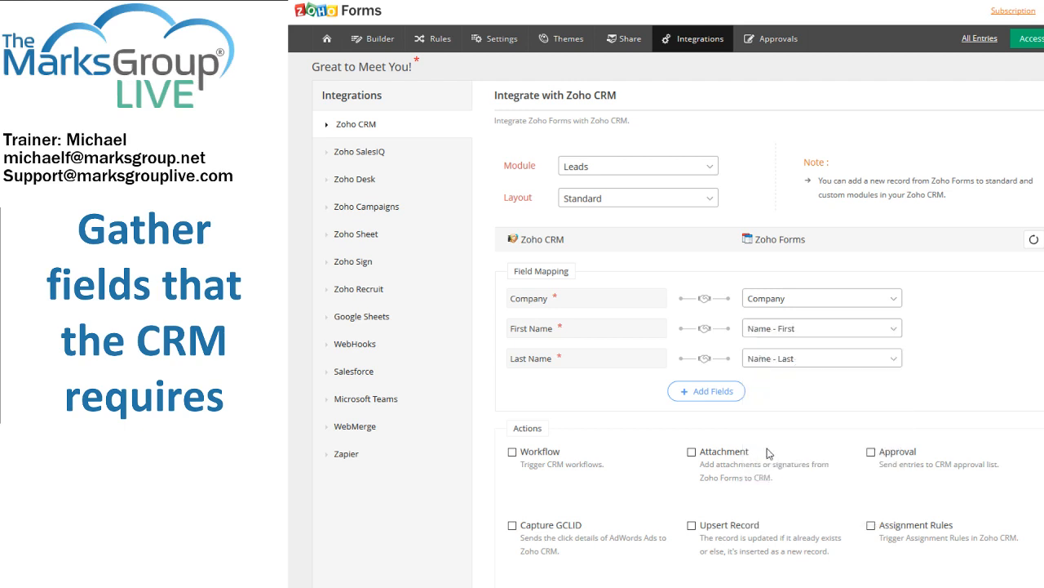
# - Add a field mapping that links the CRM's Email field to the form's Email field
pyautogui.click(716, 394)
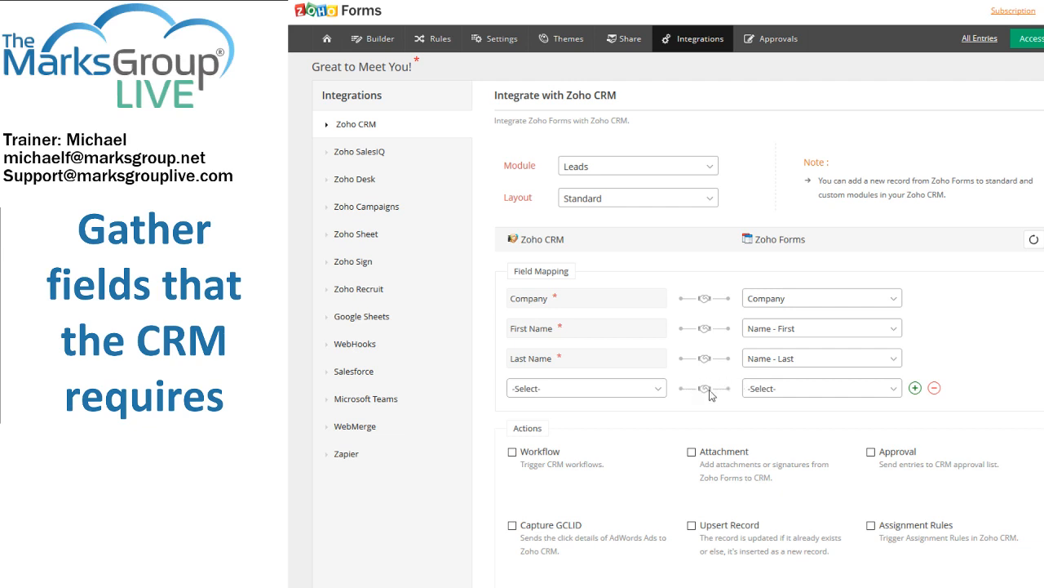
pyautogui.click(637, 395)
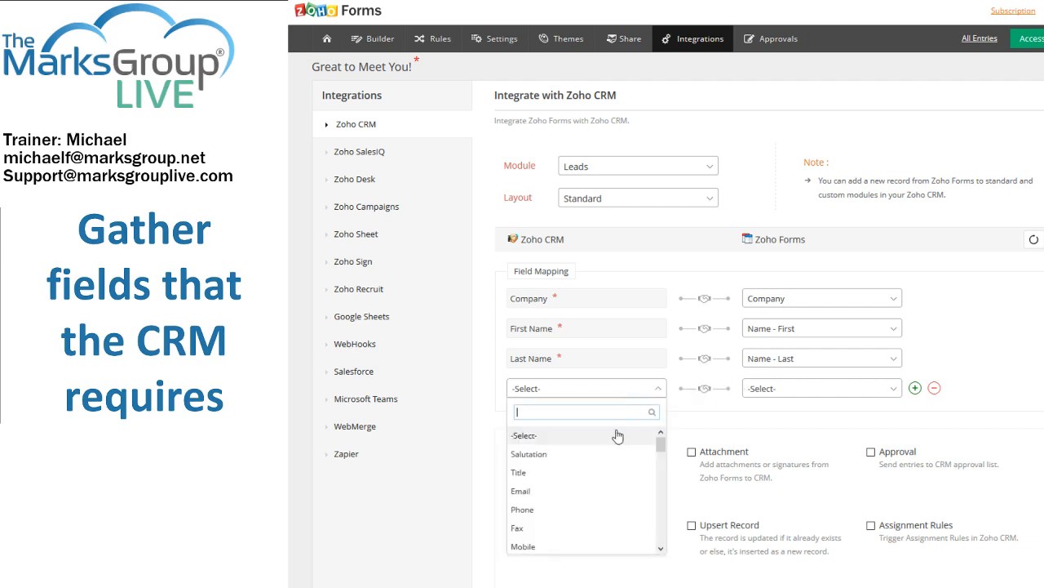
pyautogui.click(560, 492)
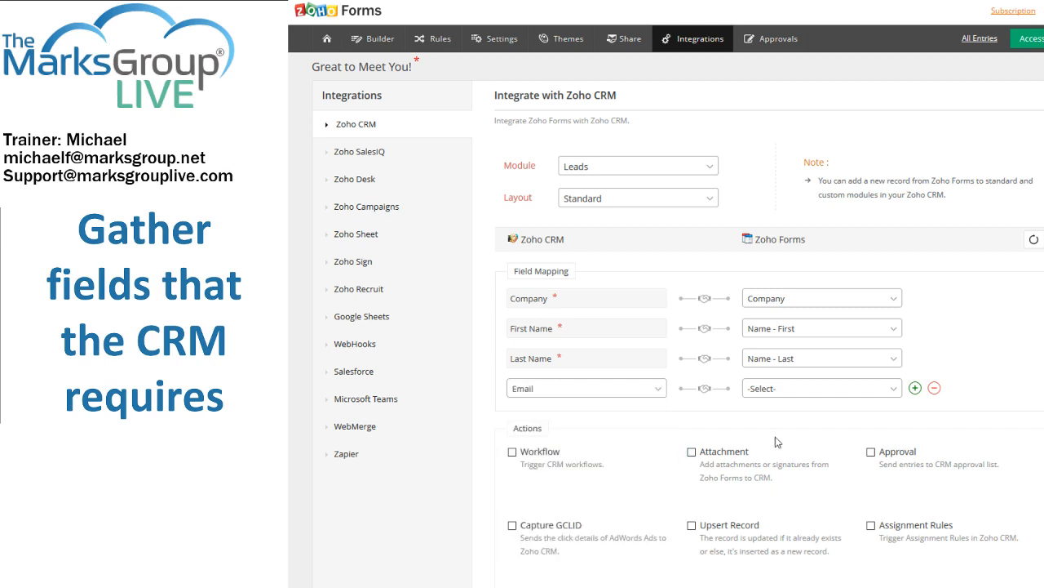
pyautogui.click(829, 397)
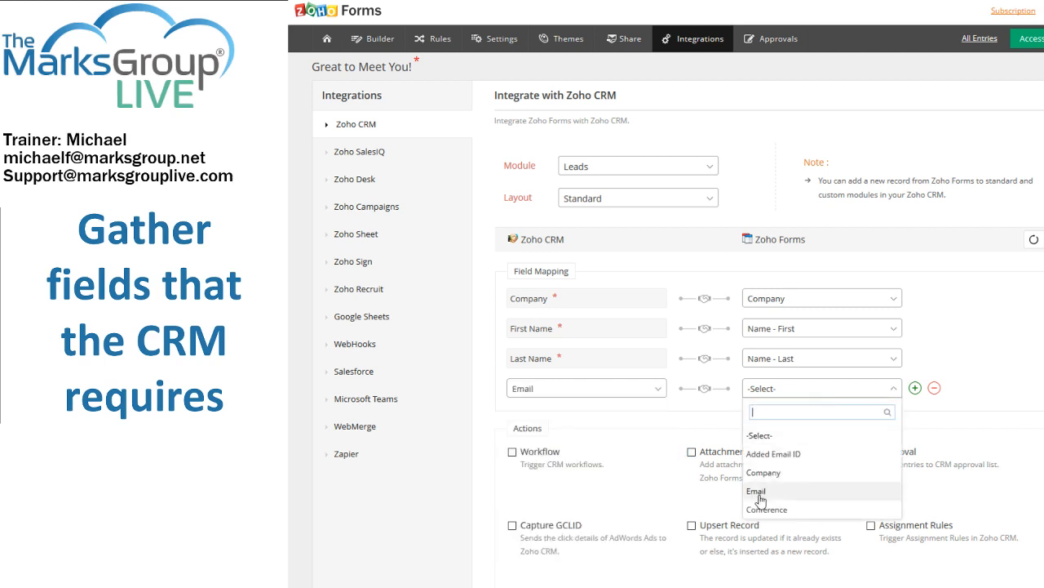
pyautogui.click(816, 482)
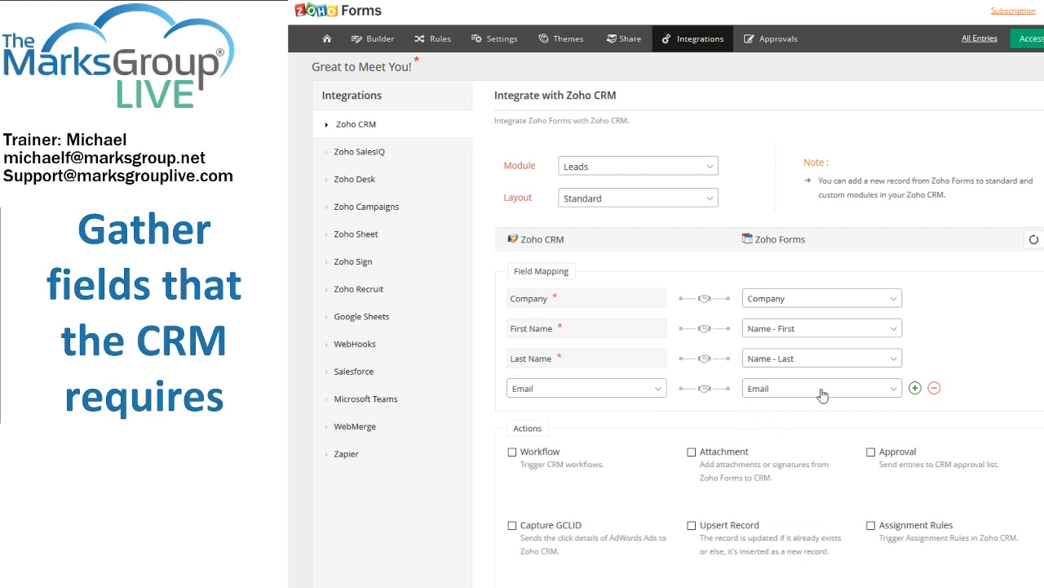
# - Add another field mapping that links the CRM's Phone field to the form's Phone field
pyautogui.click(915, 388)
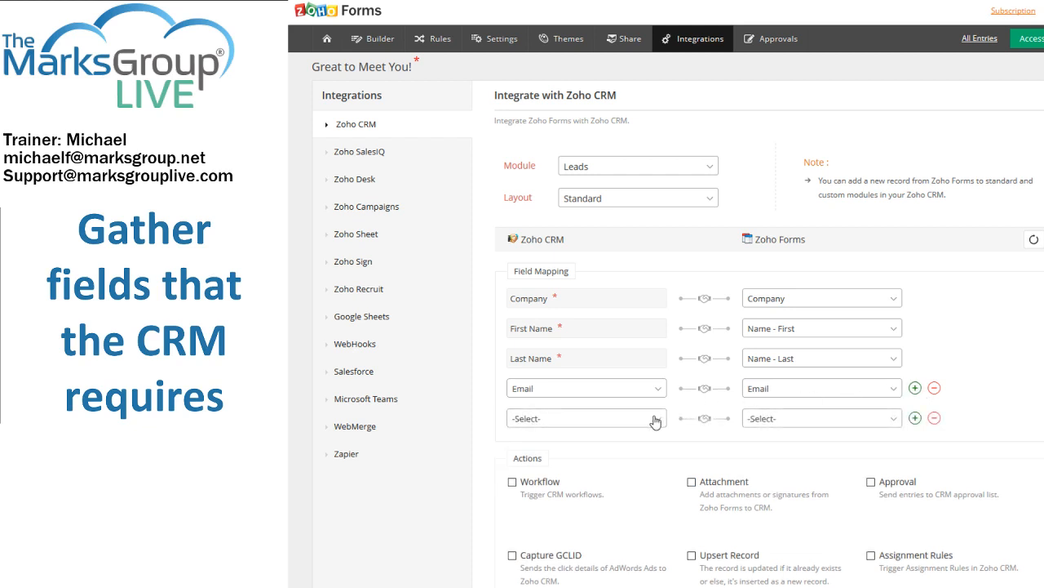
pyautogui.click(655, 421)
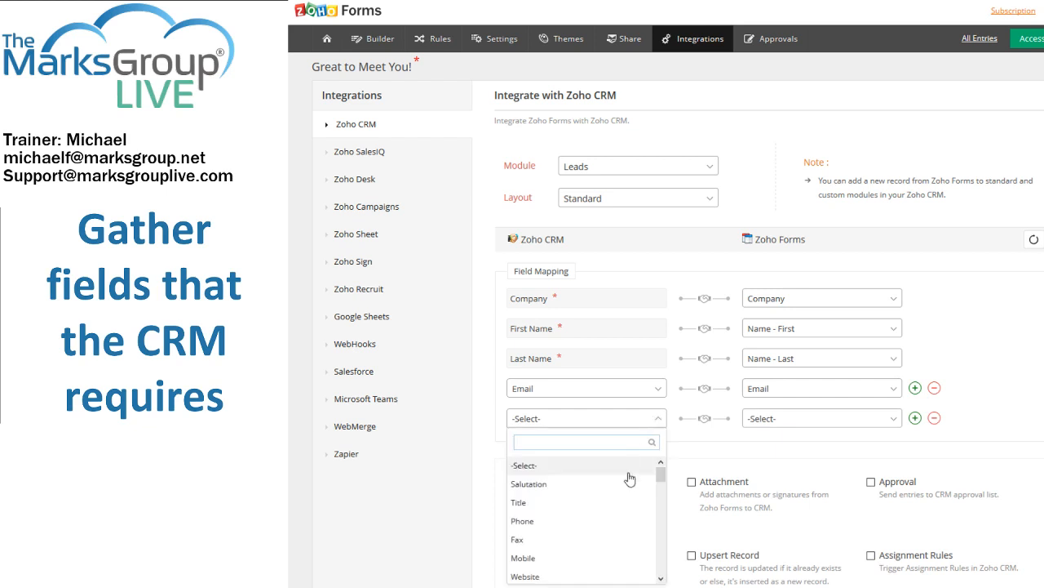
pyautogui.click(602, 521)
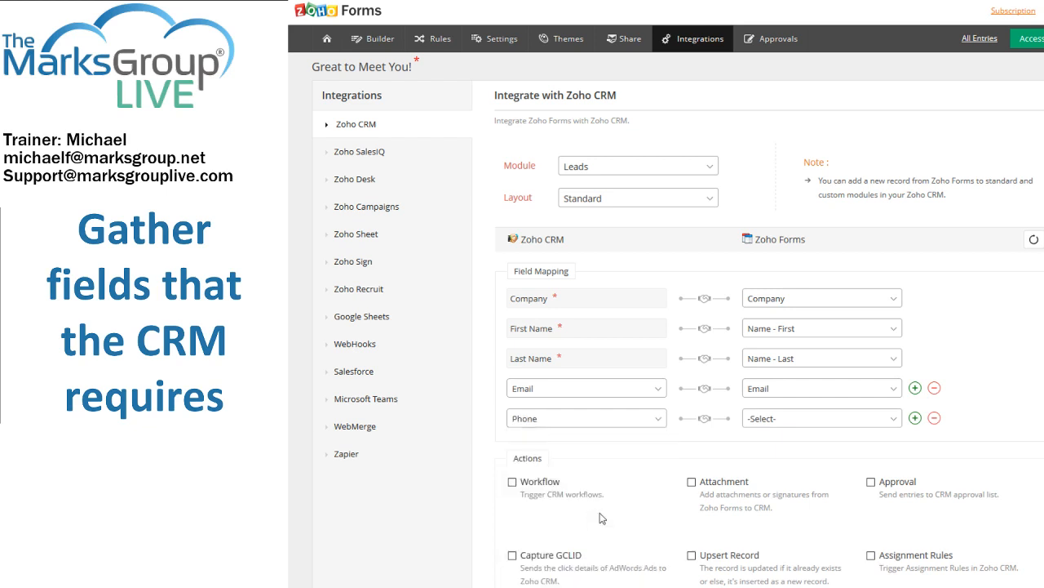
pyautogui.click(773, 422)
pyautogui.click(764, 502)
pyautogui.scroll(-3, 772, 481)
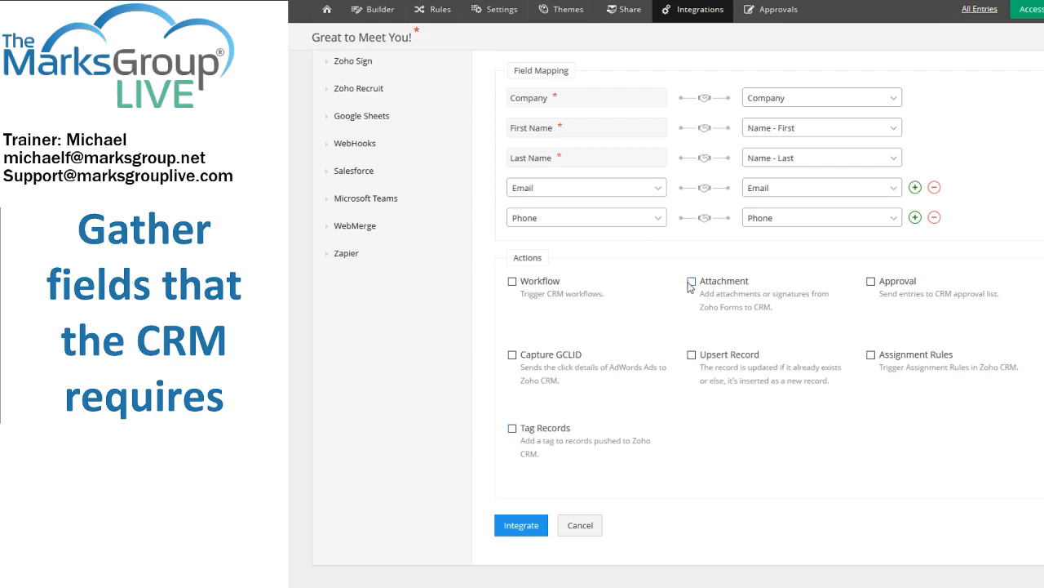
pyautogui.click(915, 217)
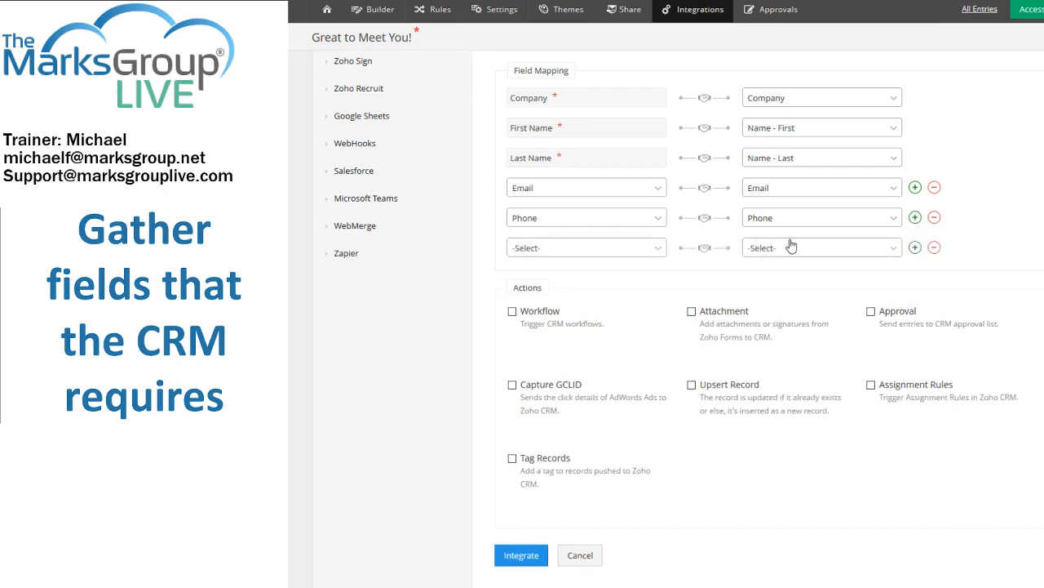
pyautogui.click(790, 247)
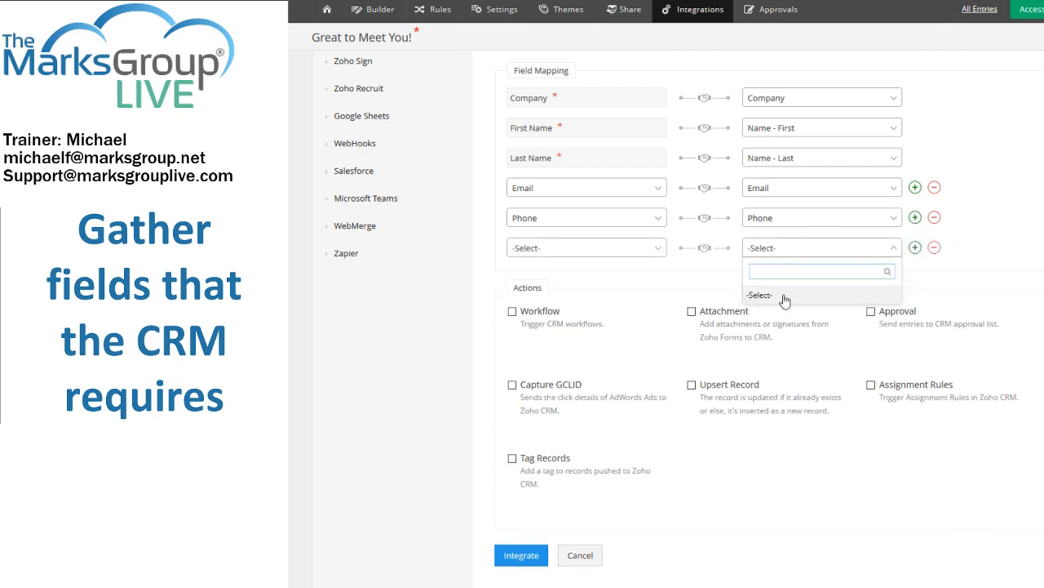
pyautogui.click(784, 299)
pyautogui.click(785, 253)
pyautogui.click(934, 247)
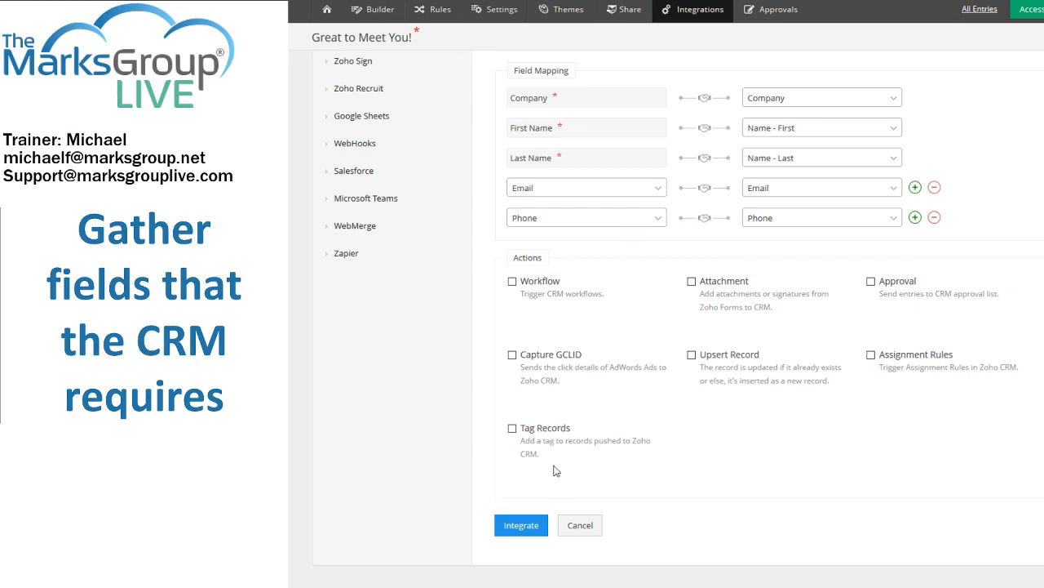
# - Apply the Zoho CRM integration without any extra actions and open the live form
pyautogui.click(533, 528)
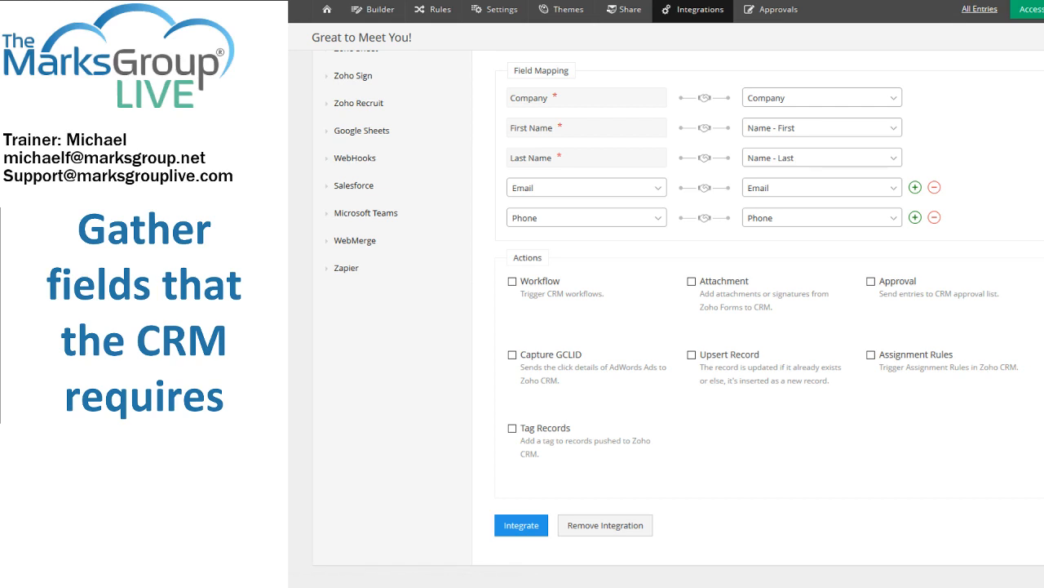
pyautogui.click(1020, 11)
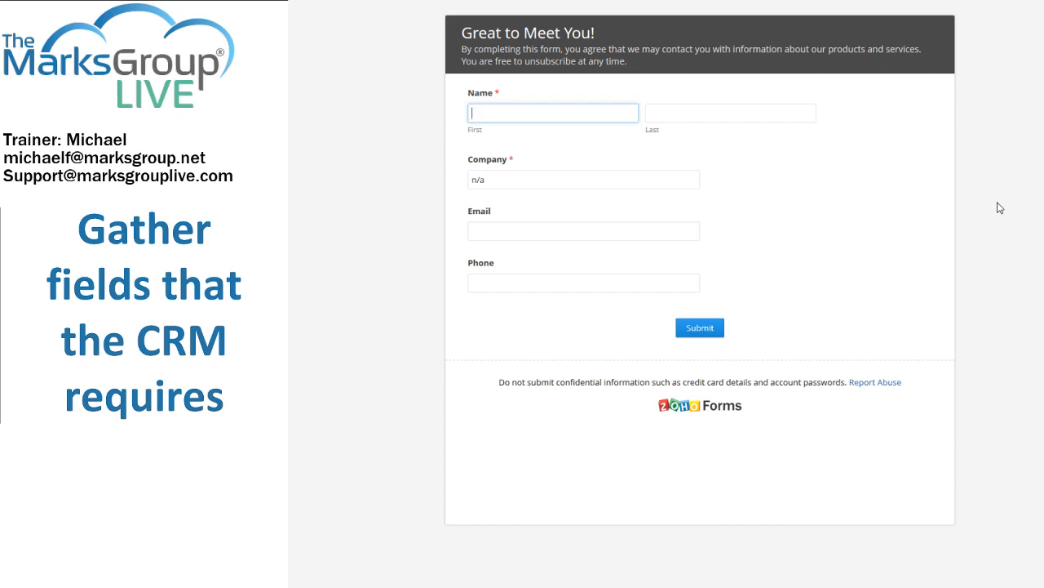
# - Preview the live form in the browser's device emulation at iPhone 6/7/8 size and at iPad size
pyautogui.hotkey('ctrl', 'shift', 'm')
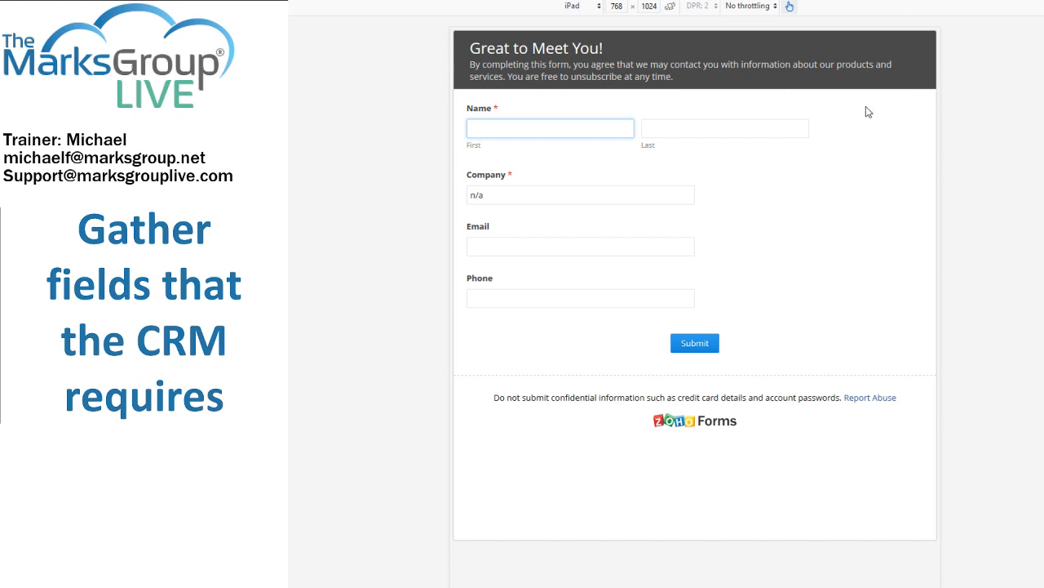
pyautogui.click(606, 57)
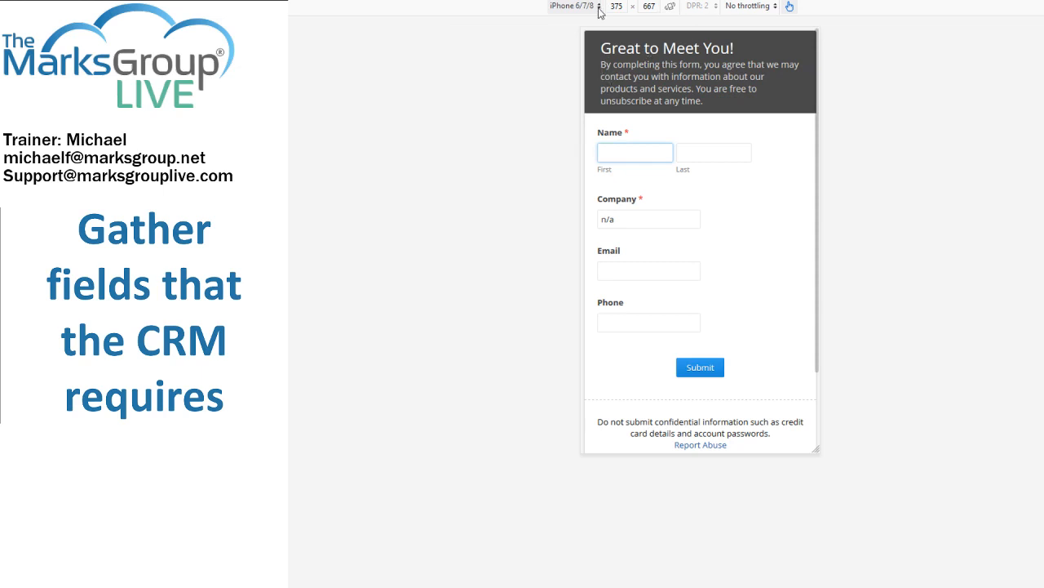
pyautogui.click(588, 34)
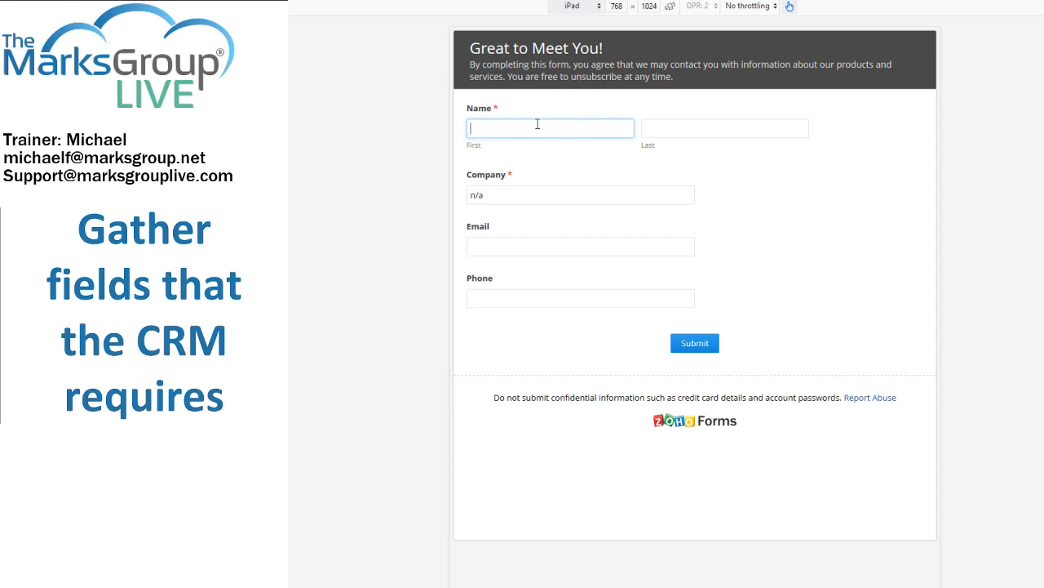
# - Fill in the test contact's first and last name, keeping the default company "n/a"
pyautogui.write('Bill')
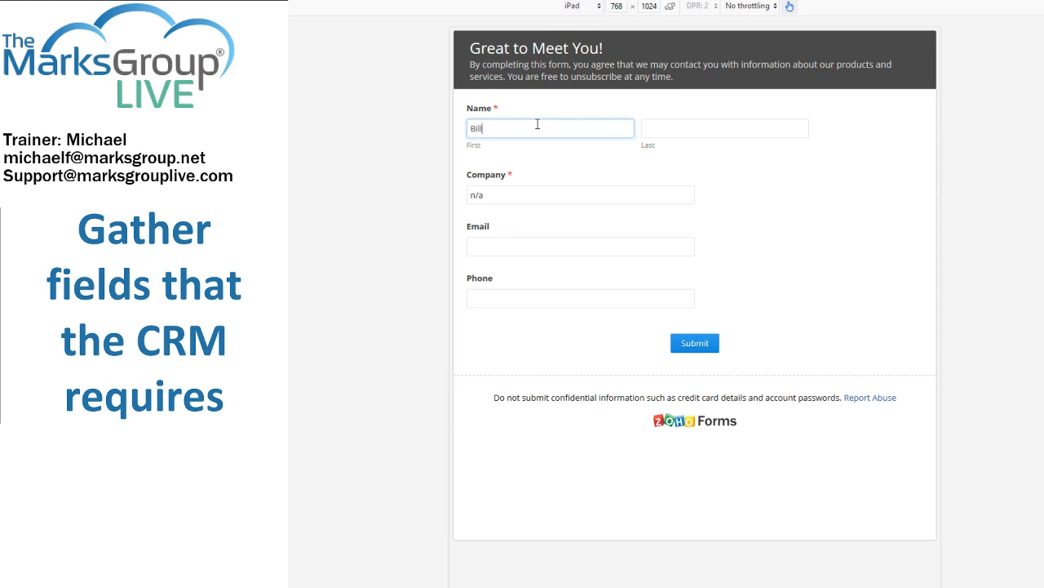
pyautogui.press('Tab')
pyautogui.write('Tran')
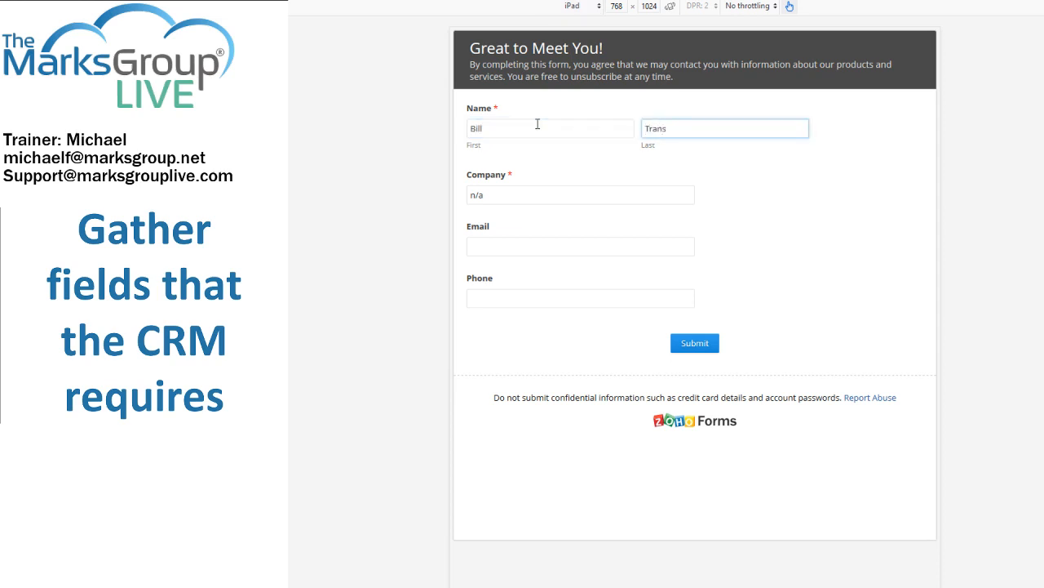
pyautogui.write('eshowgoer')
pyautogui.press('Tab')
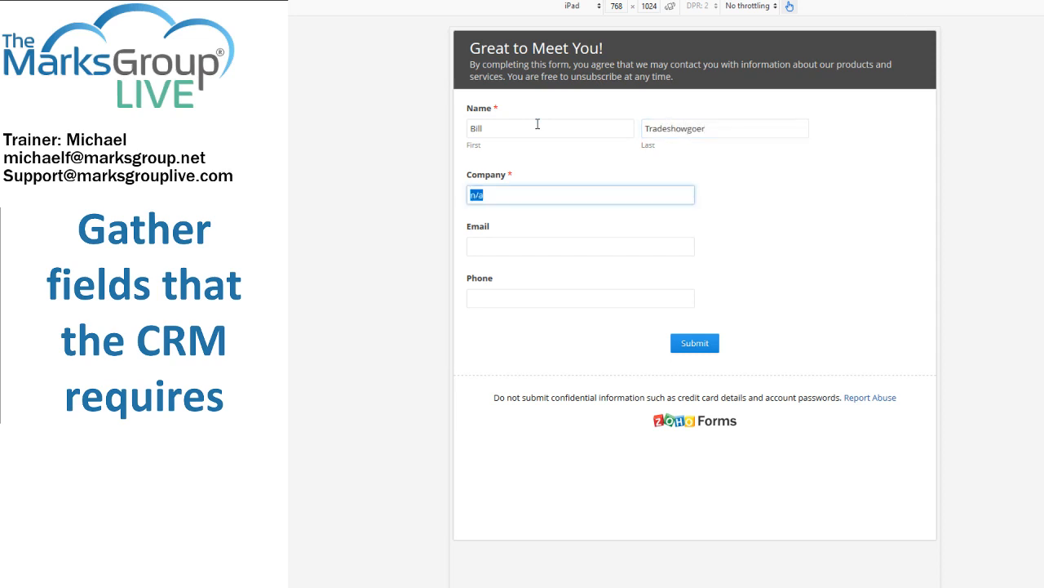
pyautogui.press('Tab')
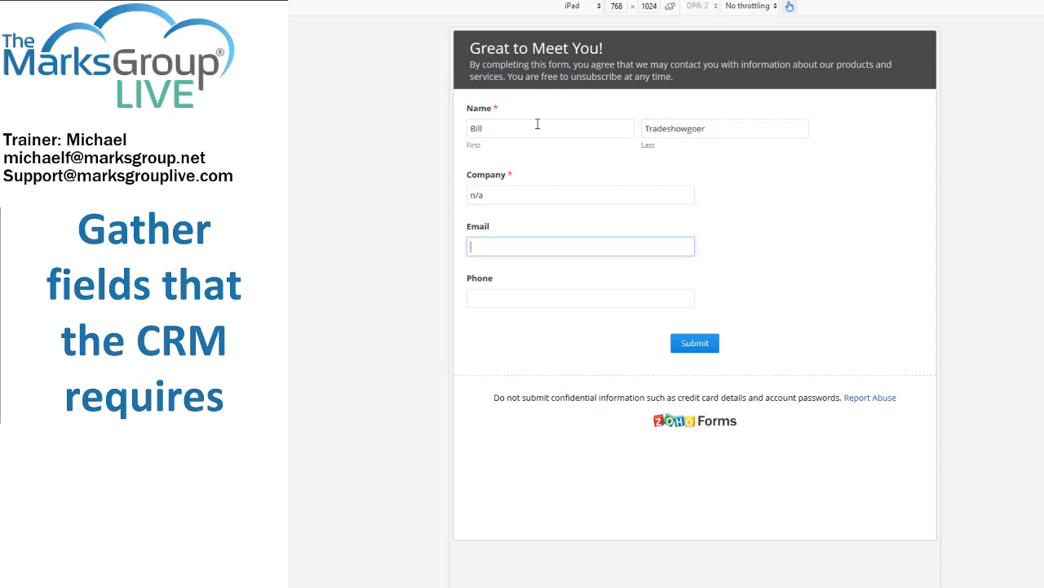
# - Submit the form with the test contact's email and phone number, and start another response
pyautogui.write('billt@notarealdomain.com')
pyautogui.press('Tab')
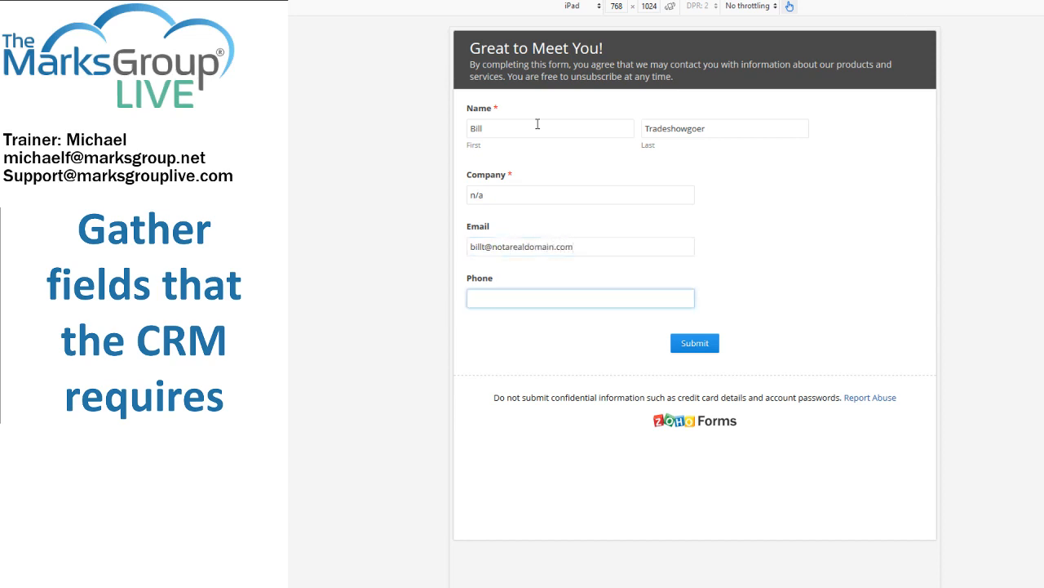
pyautogui.write('555-555-1212')
pyautogui.click(708, 349)
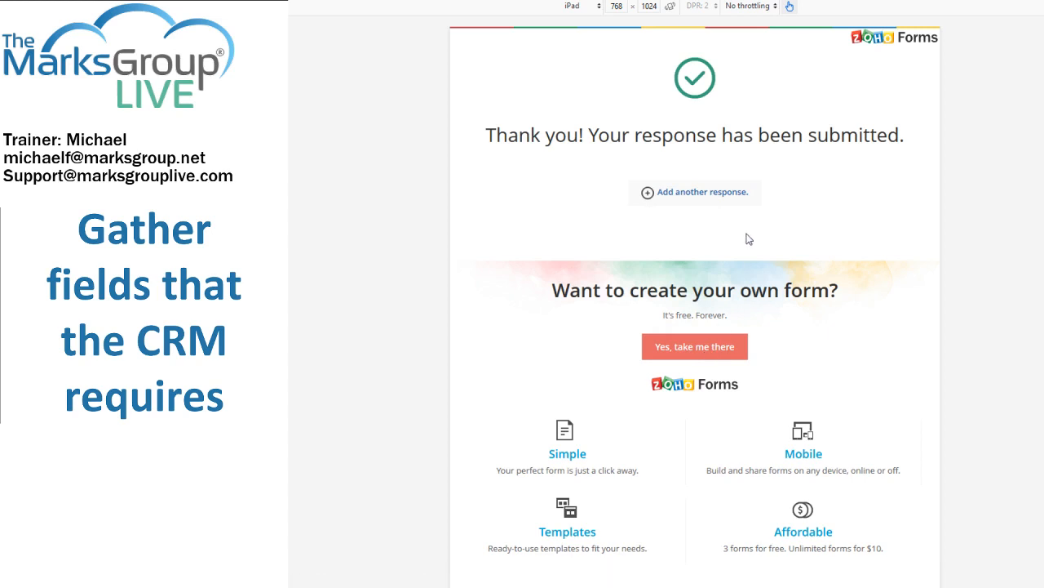
pyautogui.click(701, 197)
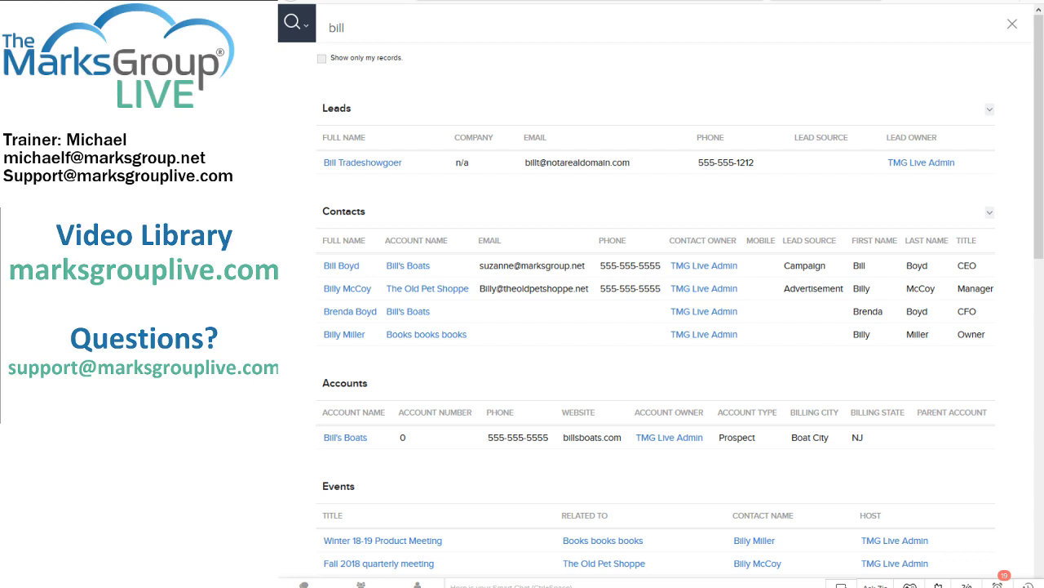
# - In Zoho CRM, leave the search results, sort the Leads list by lead name in descending order, and open the lead from the submitted form
pyautogui.click(1013, 24)
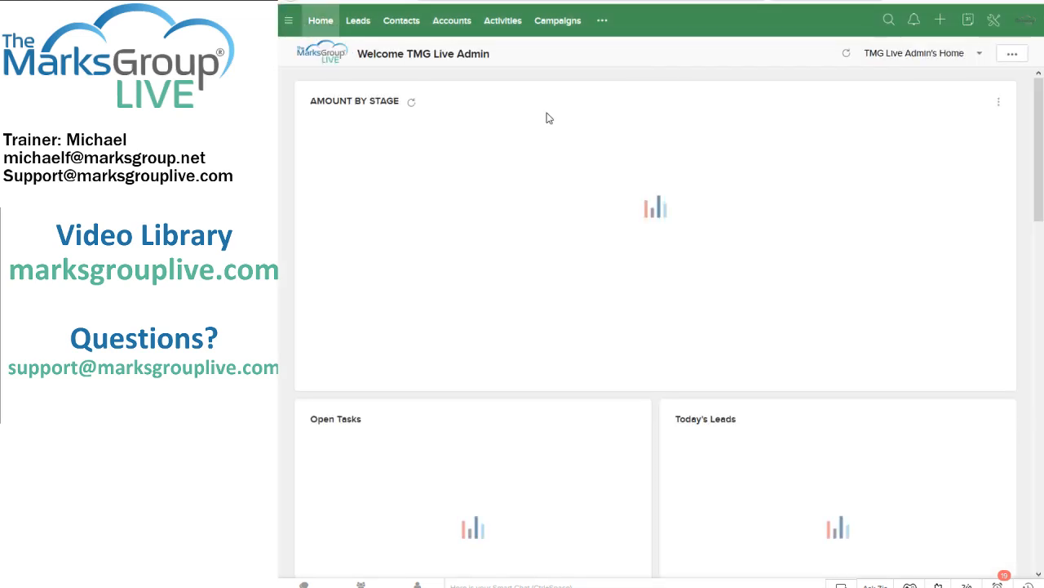
pyautogui.click(359, 21)
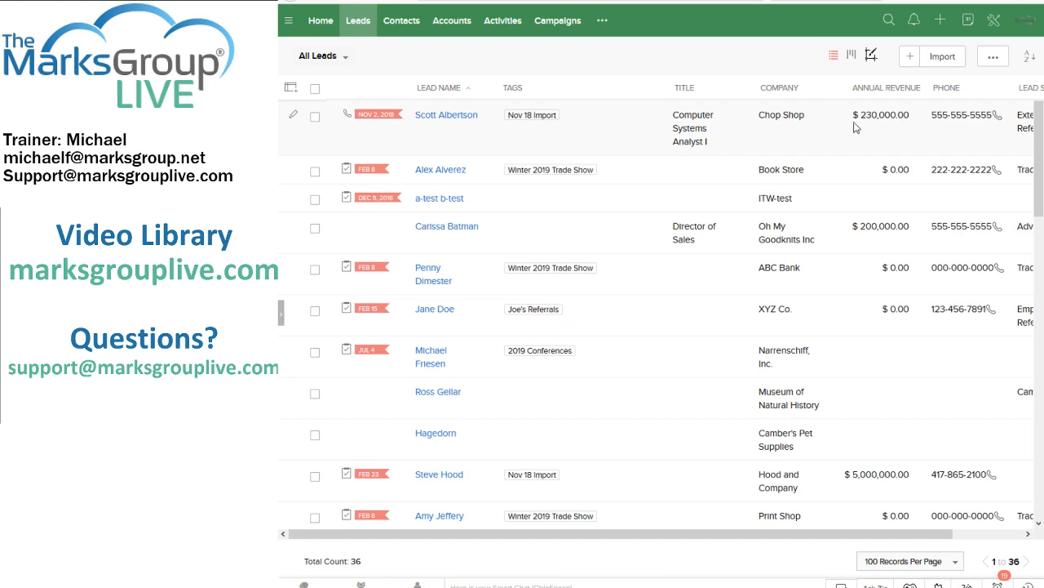
pyautogui.click(428, 90)
pyautogui.click(433, 106)
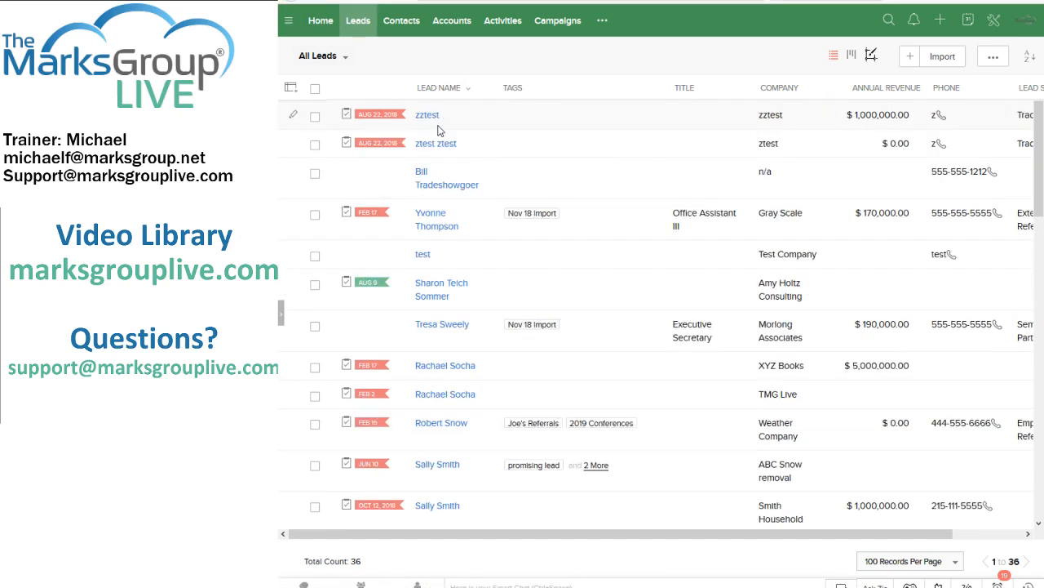
pyautogui.click(432, 185)
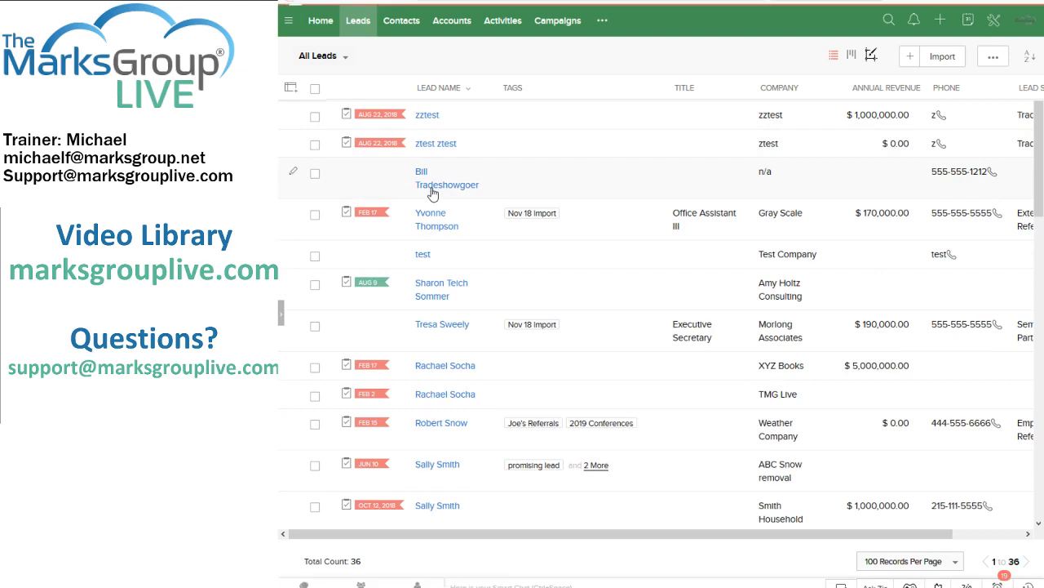